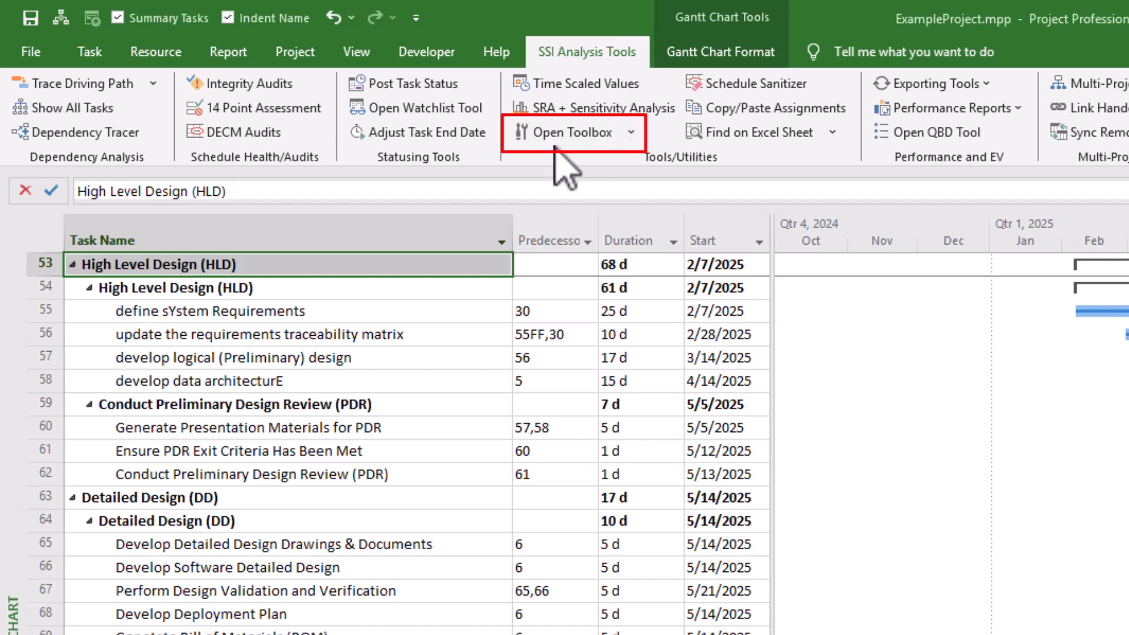
{"action": "left_click", "coordinate": [631, 134]}
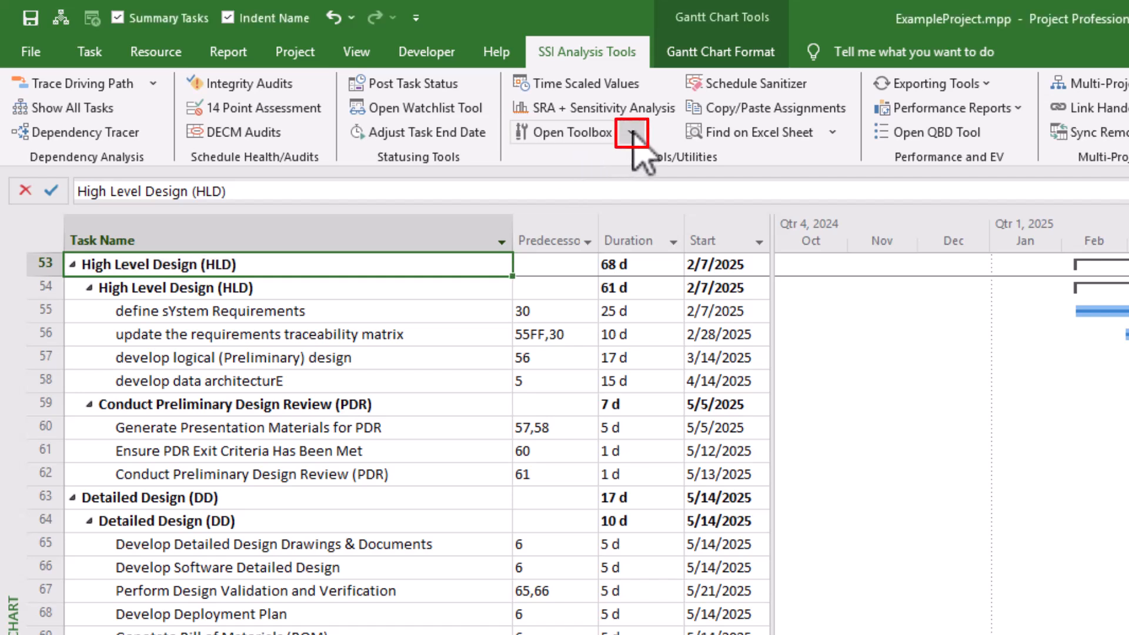
{"action": "left_click", "coordinate": [632, 135]}
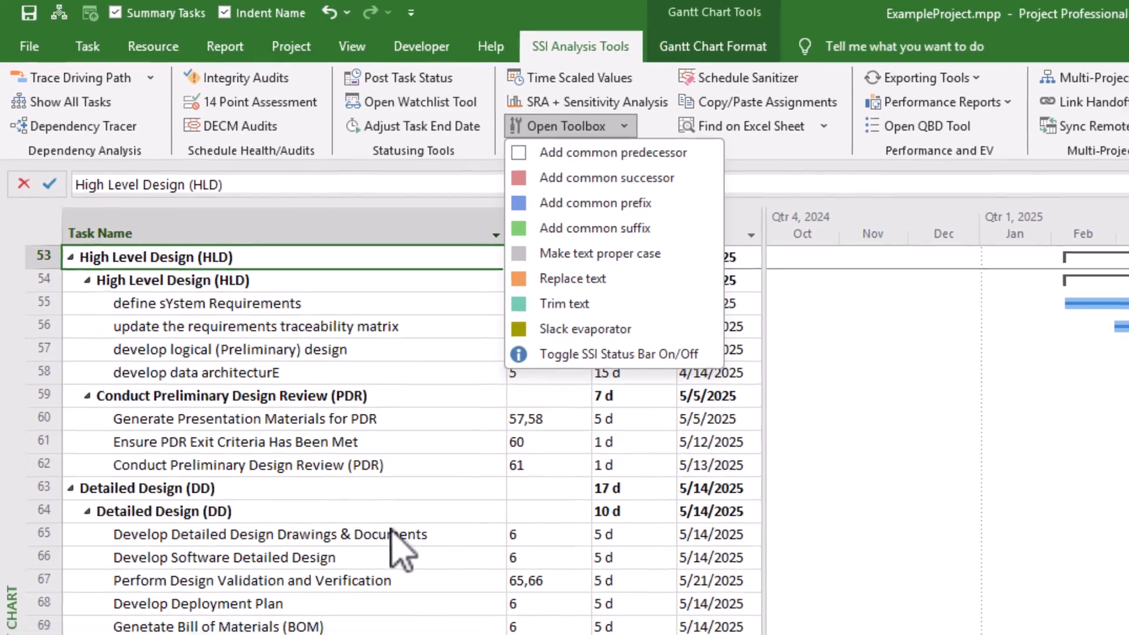
{"action": "left_click", "coordinate": [396, 547]}
{"action": "left_click_drag", "start_coordinate": [406, 547], "coordinate": [409, 579]}
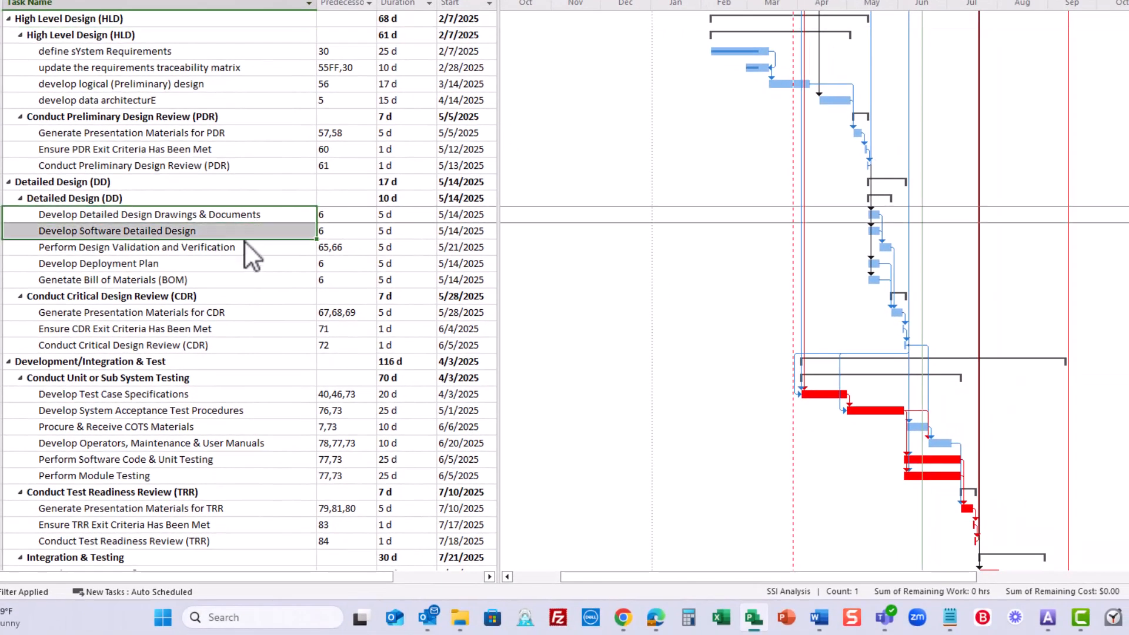
{"action": "left_click_drag", "start_coordinate": [245, 241], "coordinate": [241, 277]}
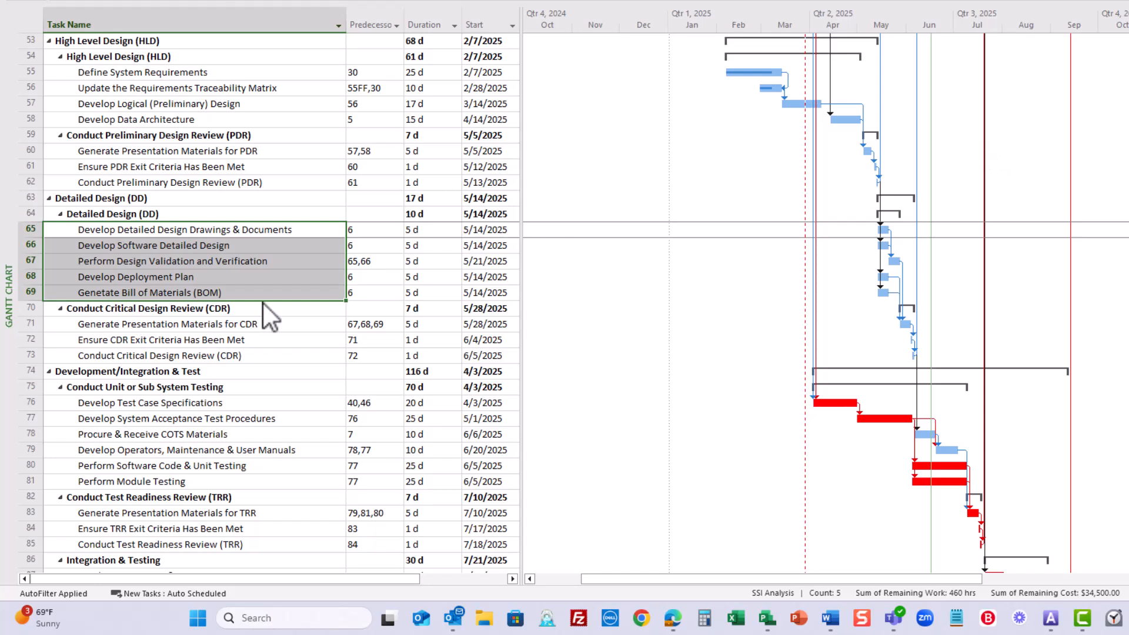
{"action": "left_click", "coordinate": [198, 355]}
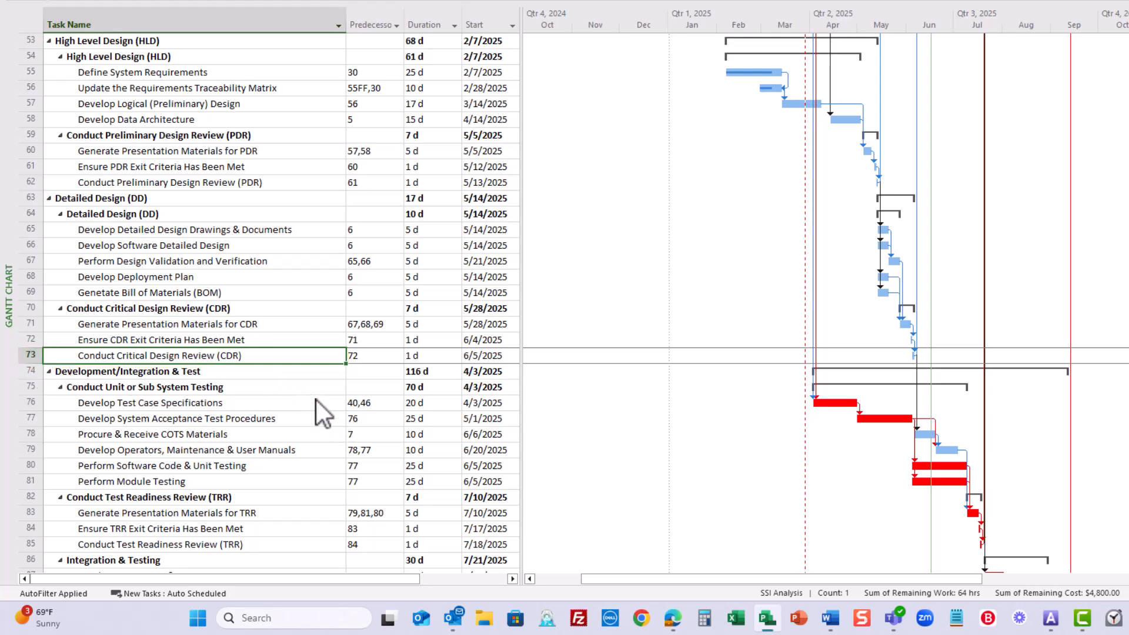
Step: Add task ID 73 as a common Finish-to-Start predecessor to tasks 76 through 81 under Conduct Unit or Sub System Testing
{"action": "left_click_drag", "start_coordinate": [316, 400], "coordinate": [313, 482]}
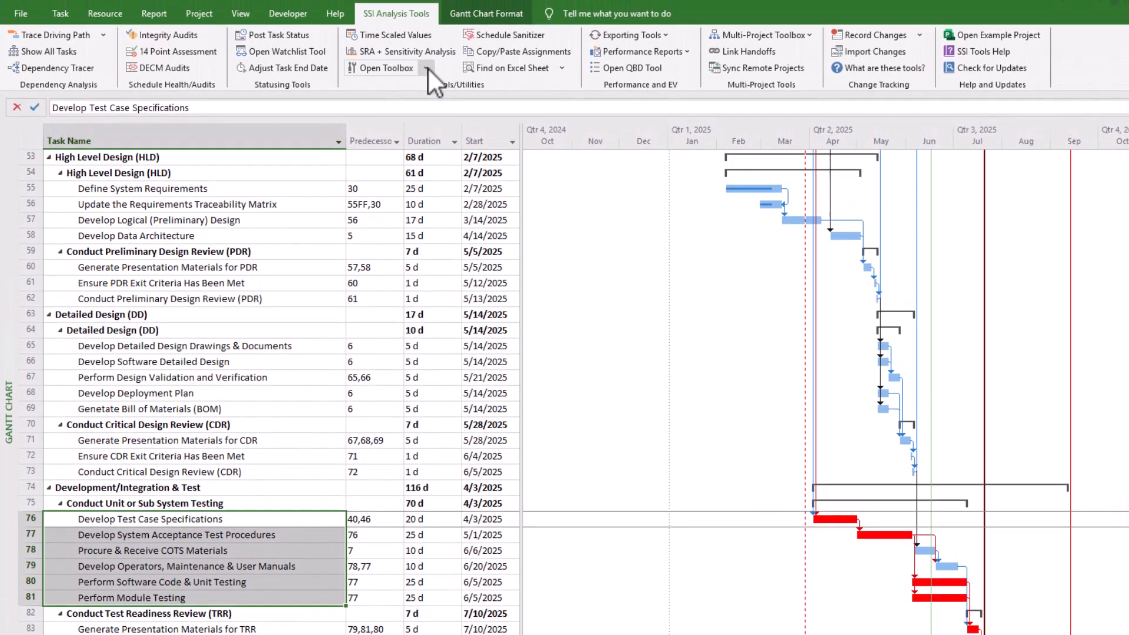
{"action": "left_click", "coordinate": [427, 67]}
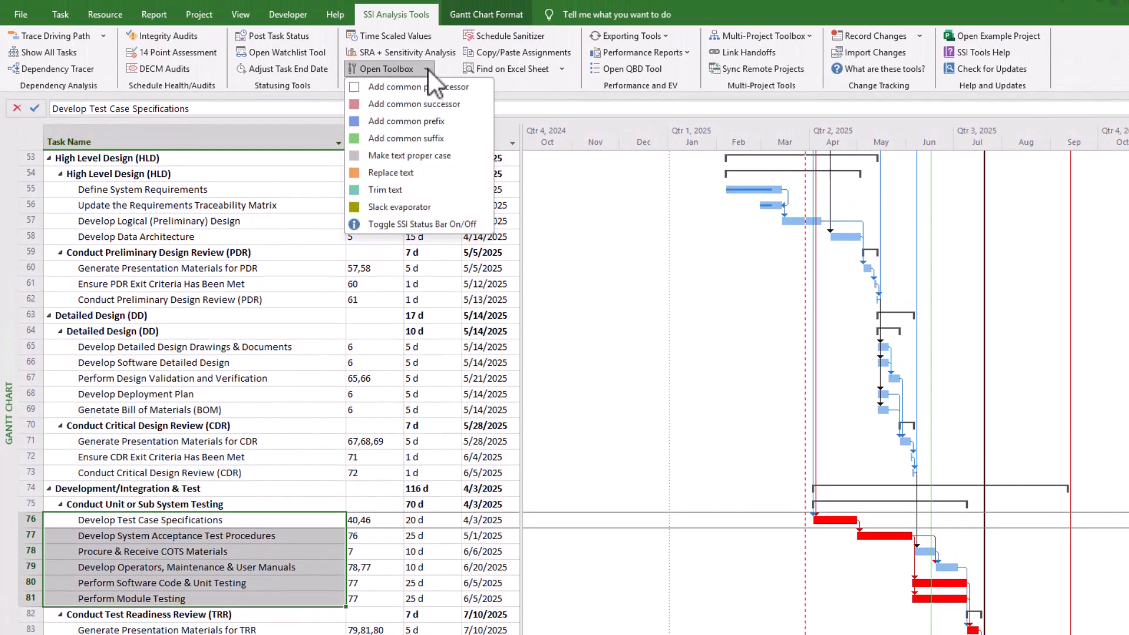
{"action": "left_click", "coordinate": [470, 87]}
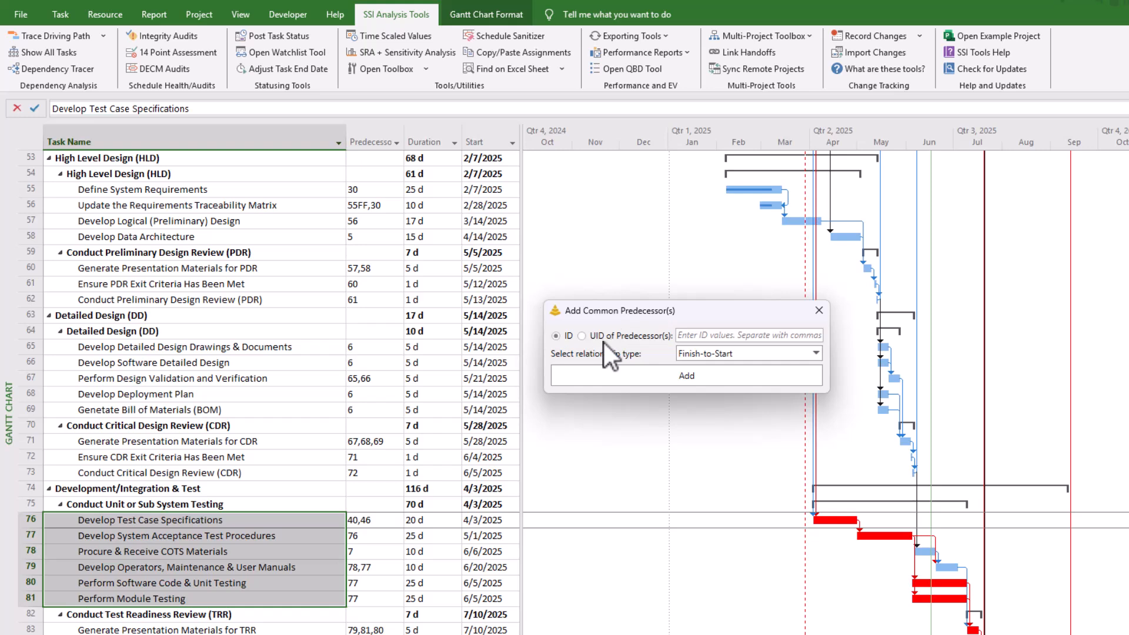
{"action": "left_click", "coordinate": [700, 334]}
{"action": "type", "text": "73"}
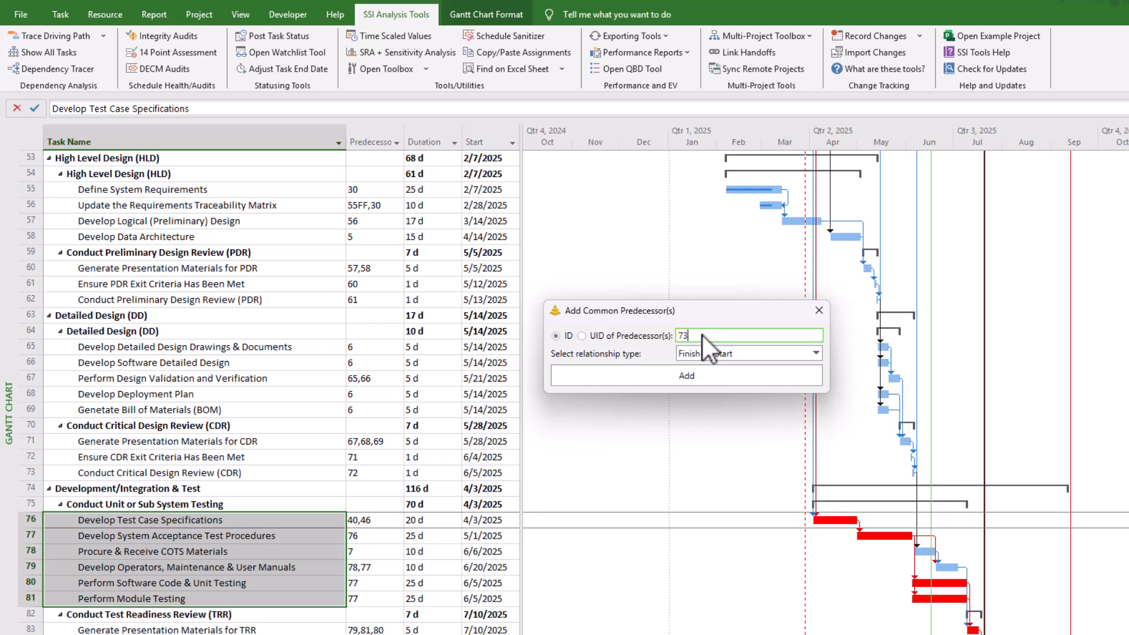
{"action": "left_click", "coordinate": [816, 353]}
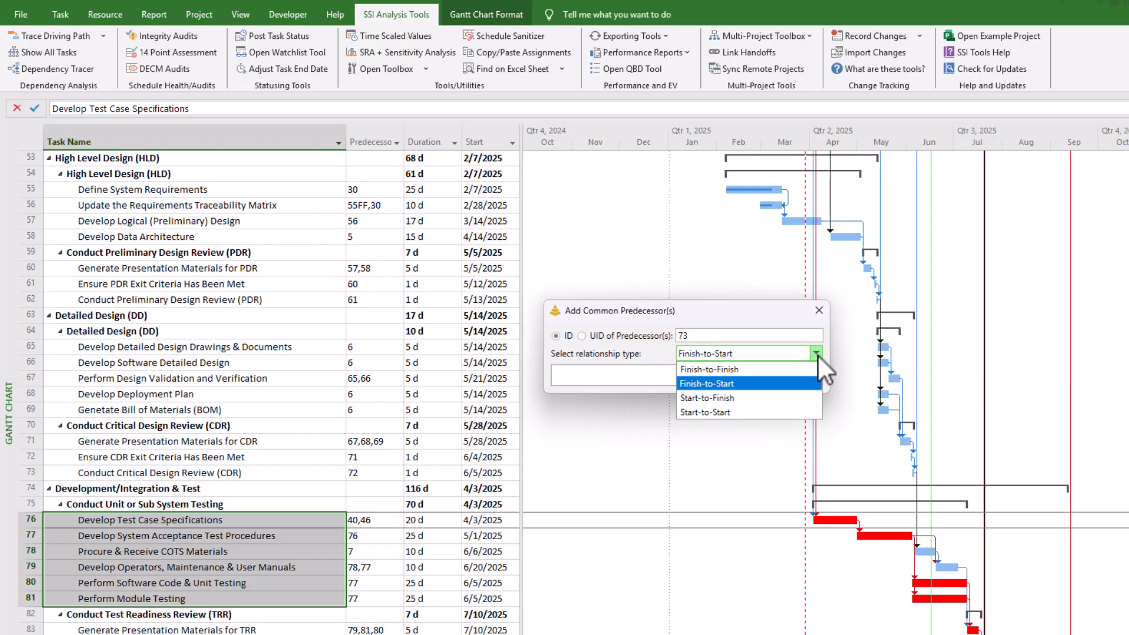
{"action": "left_click", "coordinate": [742, 384]}
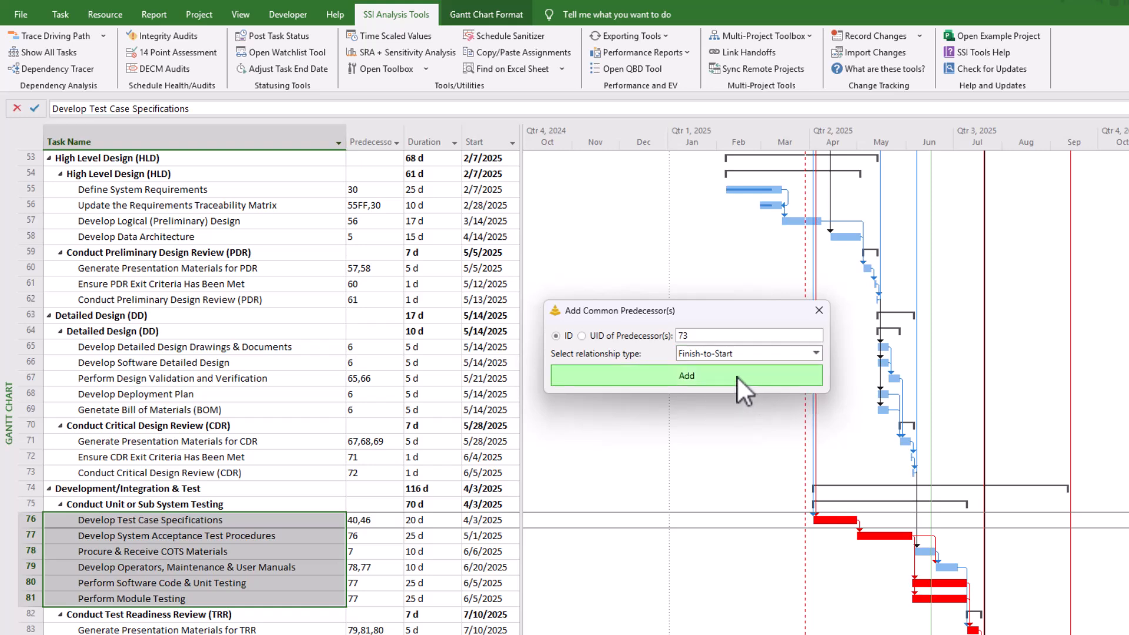
{"action": "left_click", "coordinate": [736, 375]}
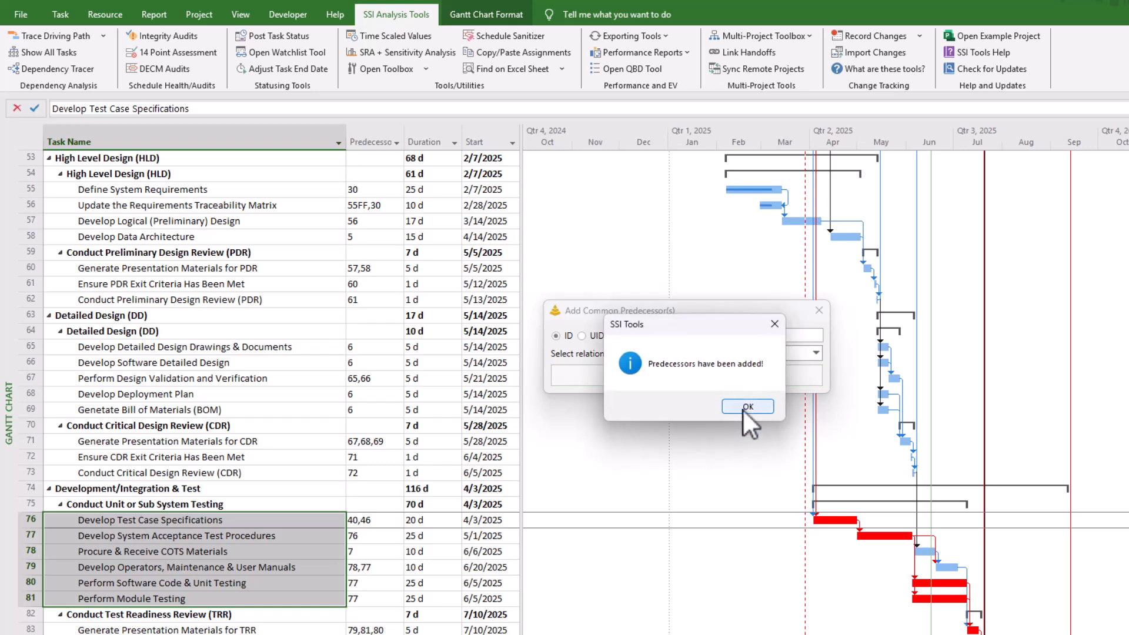
{"action": "left_click", "coordinate": [746, 407]}
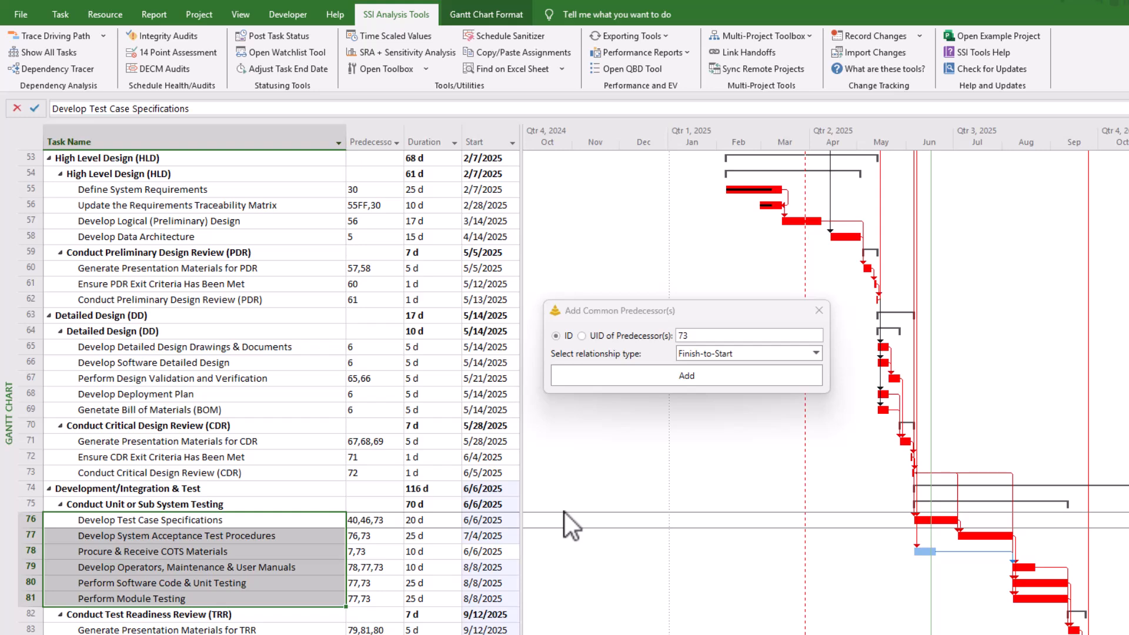
{"action": "left_click", "coordinate": [819, 310]}
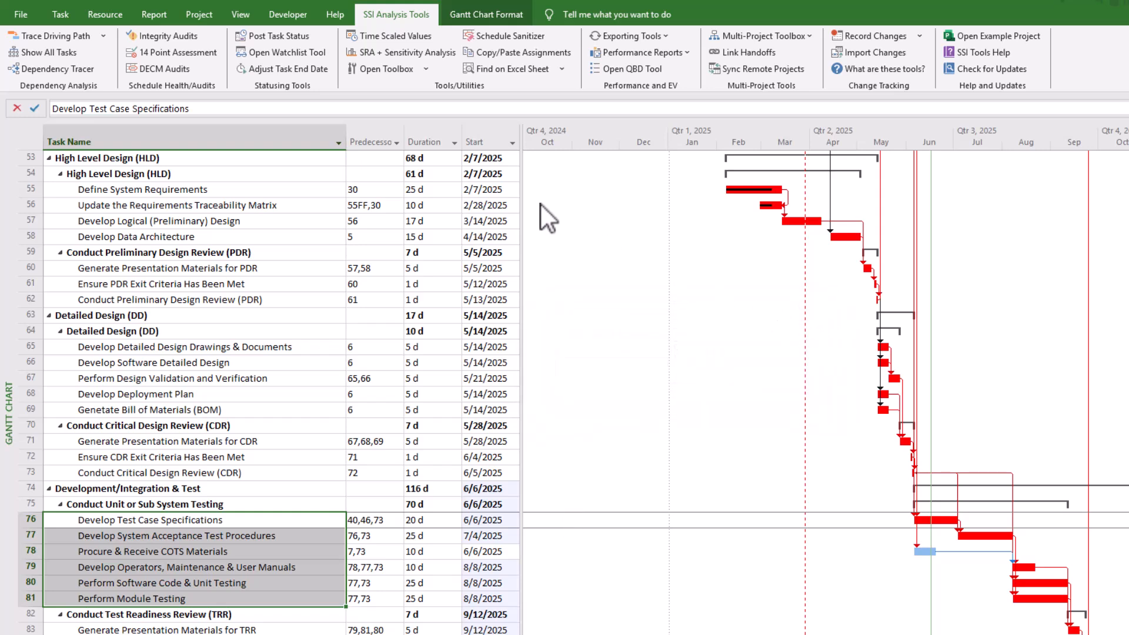
{"action": "left_click", "coordinate": [429, 72]}
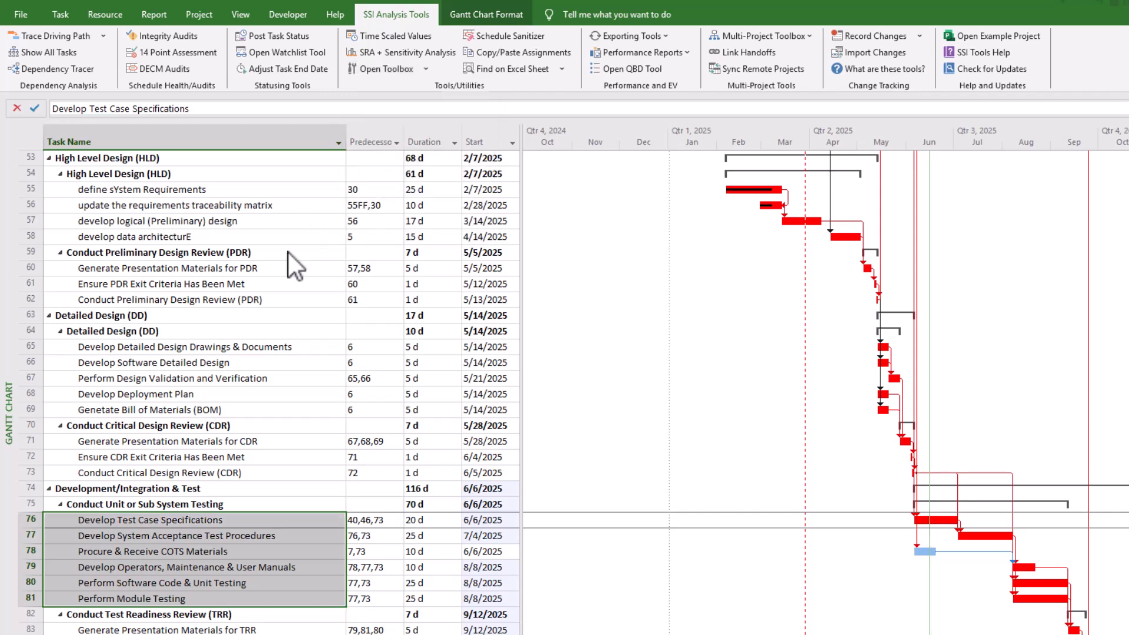
{"action": "left_click", "coordinate": [288, 252]}
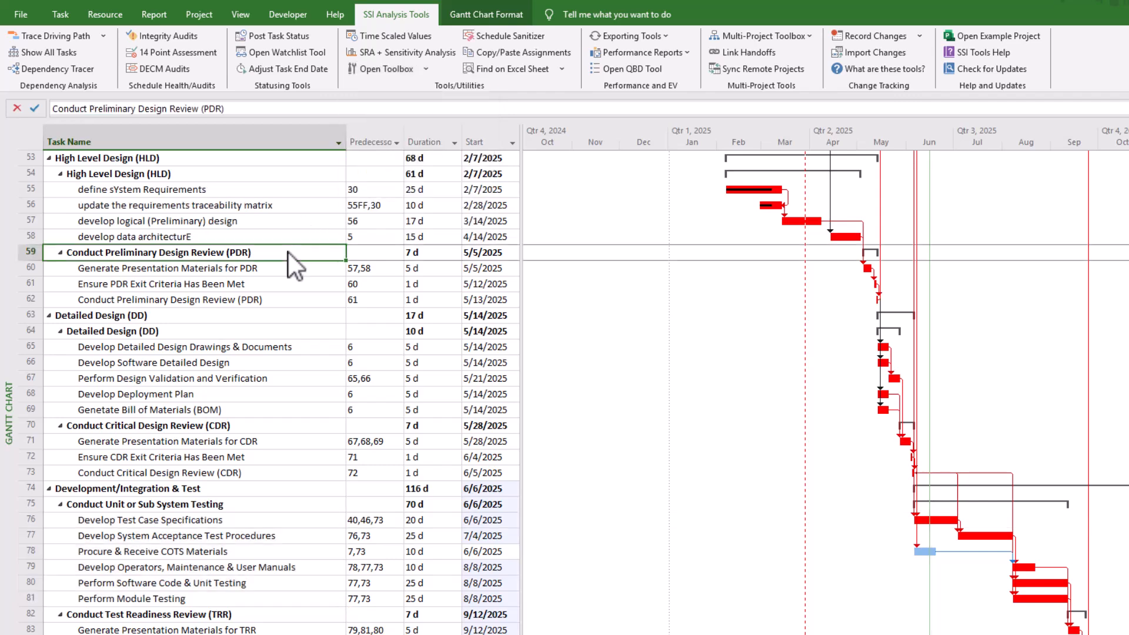
Step: Add the common prefix "MS - " to the names of milestone tasks 5–7 and 9–12
{"action": "scroll", "coordinate": [289, 253], "scroll_direction": "up", "scroll_amount": 10}
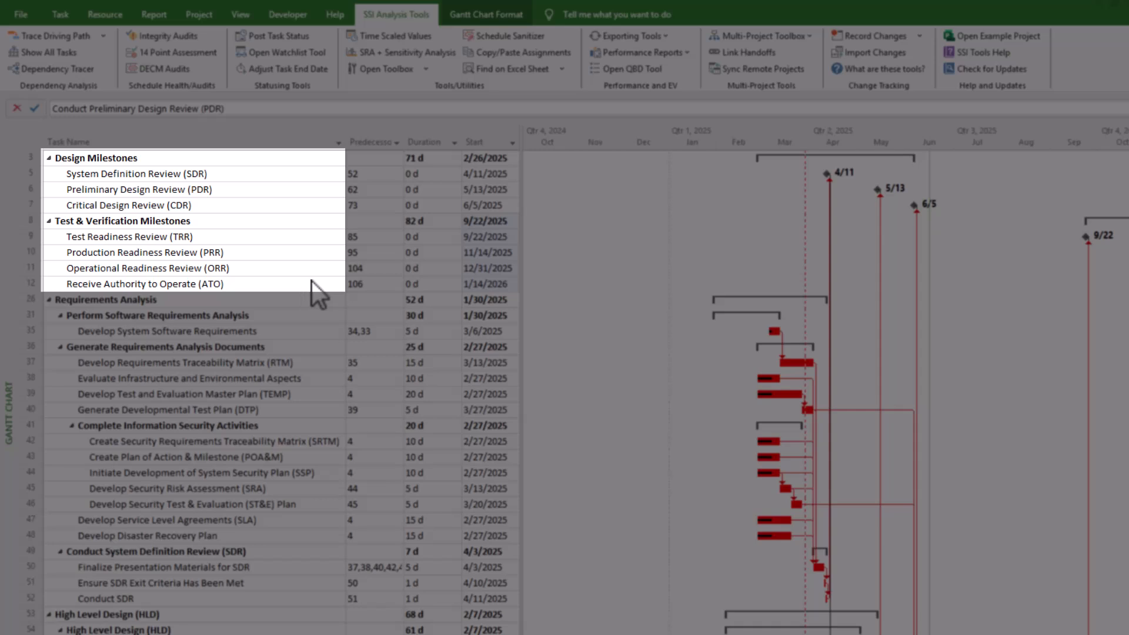
{"action": "left_click_drag", "start_coordinate": [280, 176], "coordinate": [278, 207]}
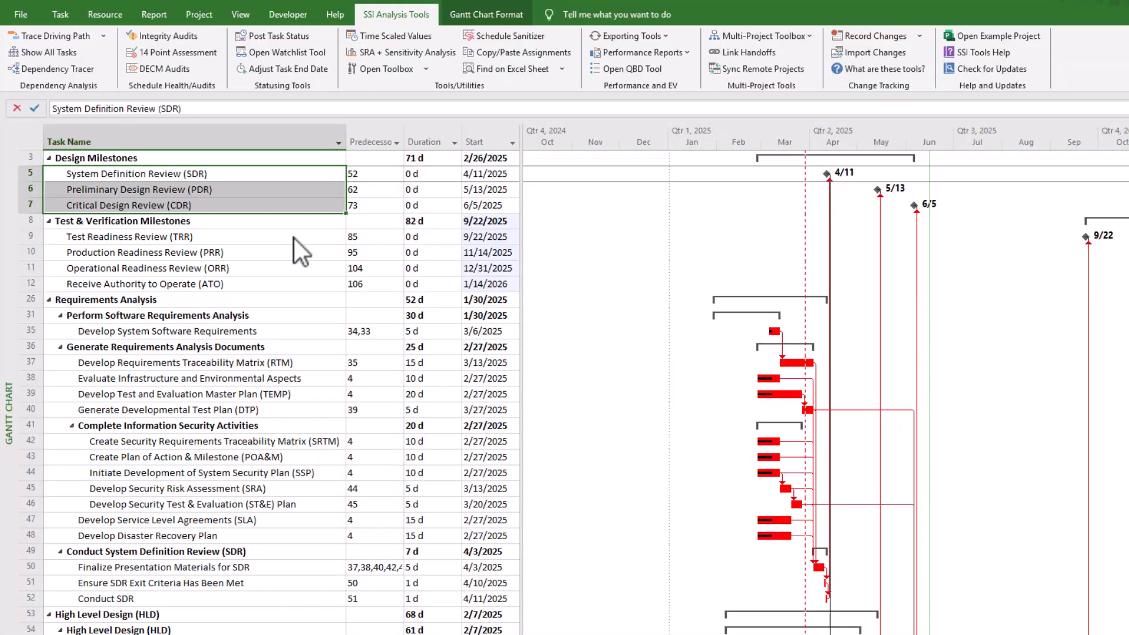
{"action": "left_click_drag", "start_coordinate": [294, 238], "coordinate": [291, 280]}
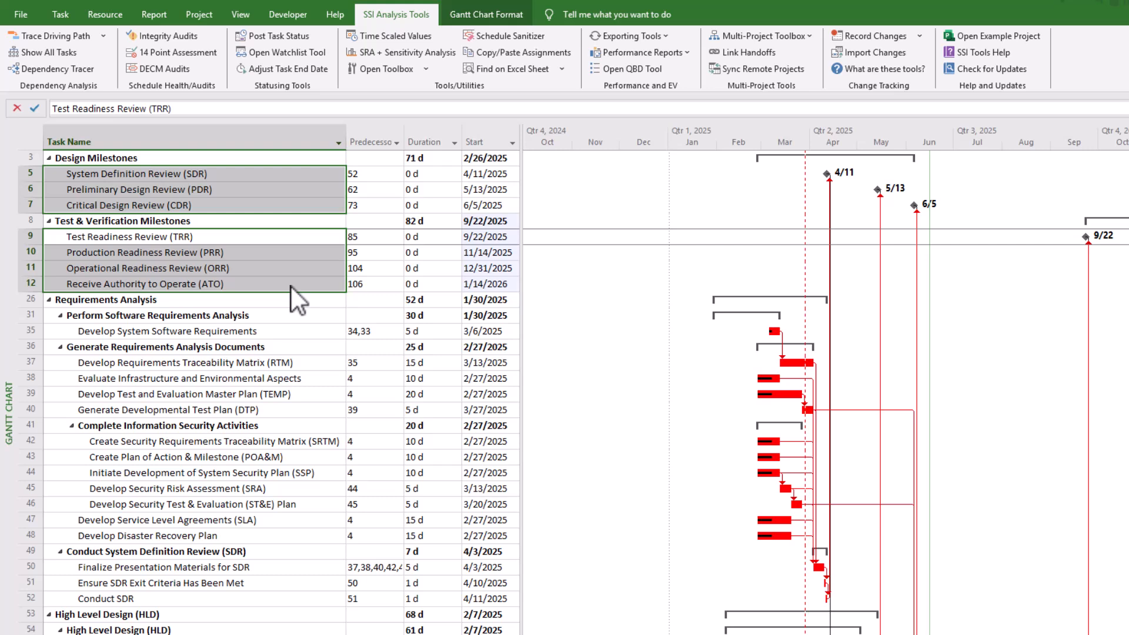
{"action": "left_click", "coordinate": [427, 69]}
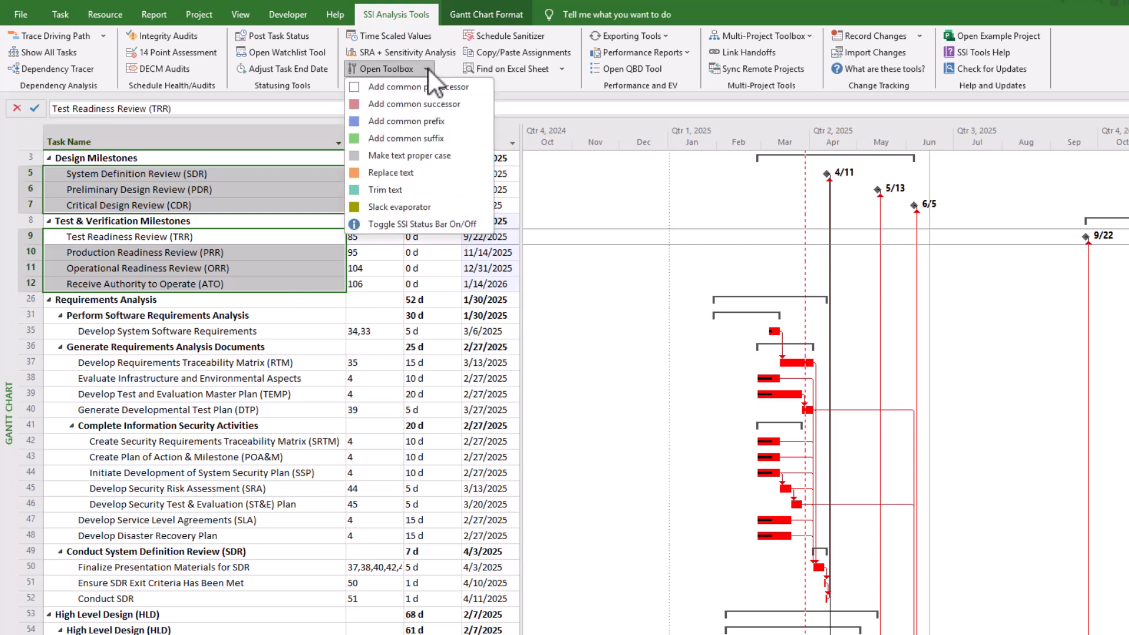
{"action": "left_click", "coordinate": [447, 124]}
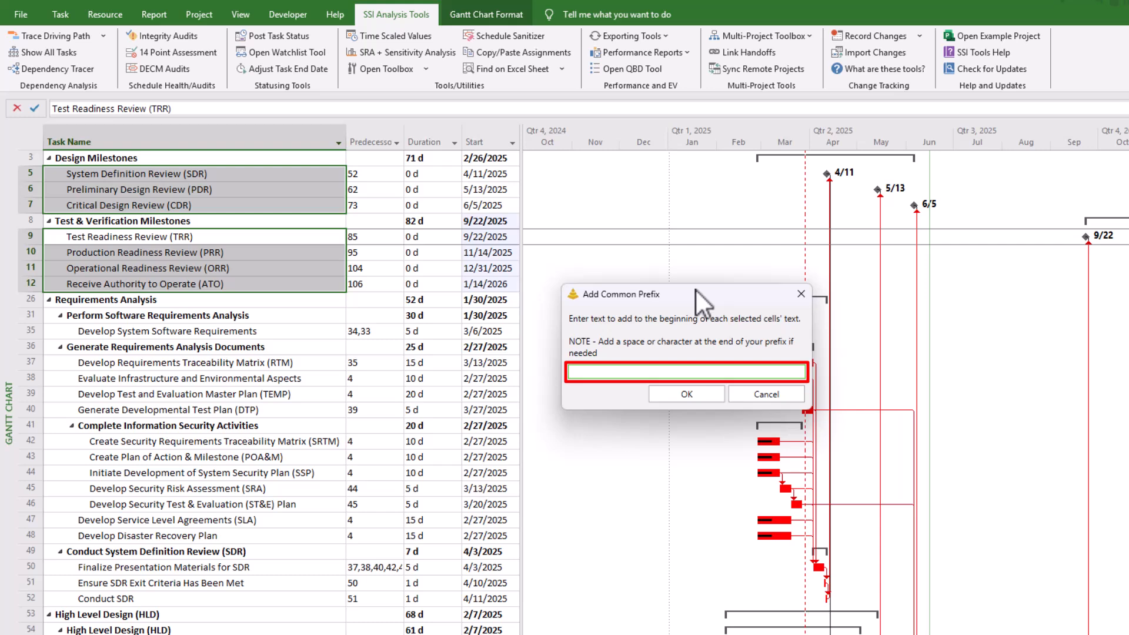
{"action": "type", "text": "MS -"}
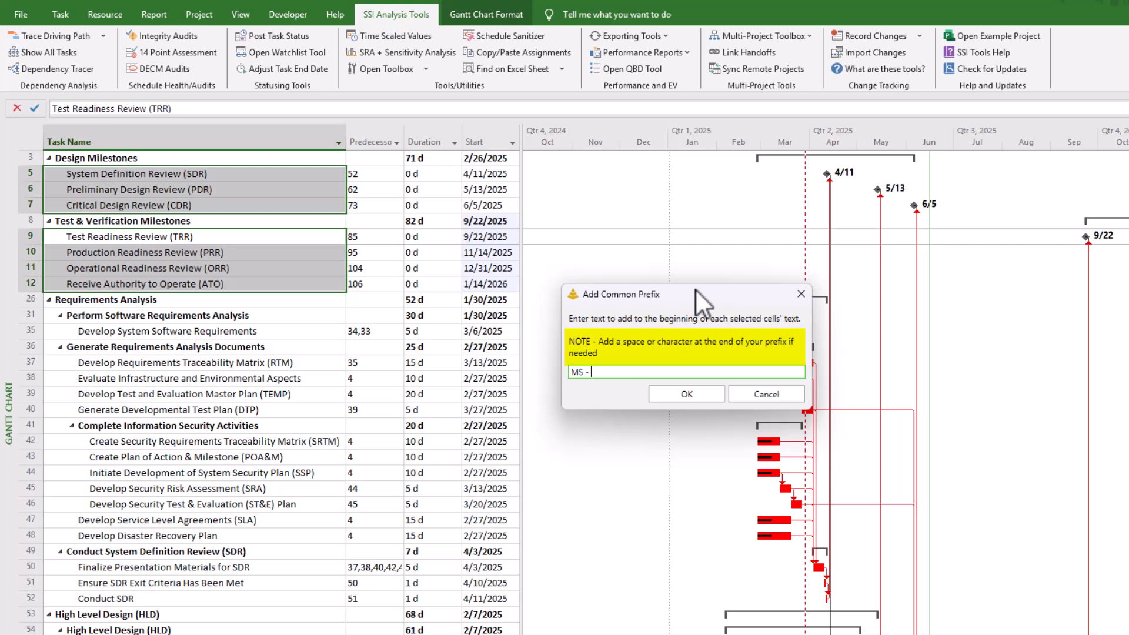
{"action": "left_click", "coordinate": [686, 397]}
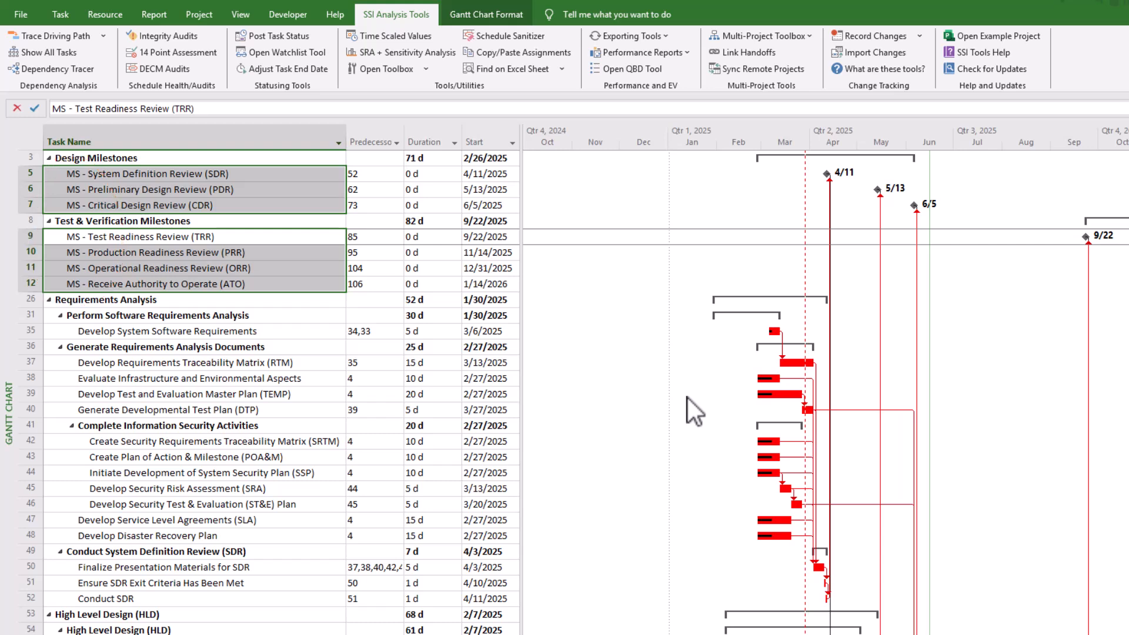
{"action": "left_click", "coordinate": [429, 75]}
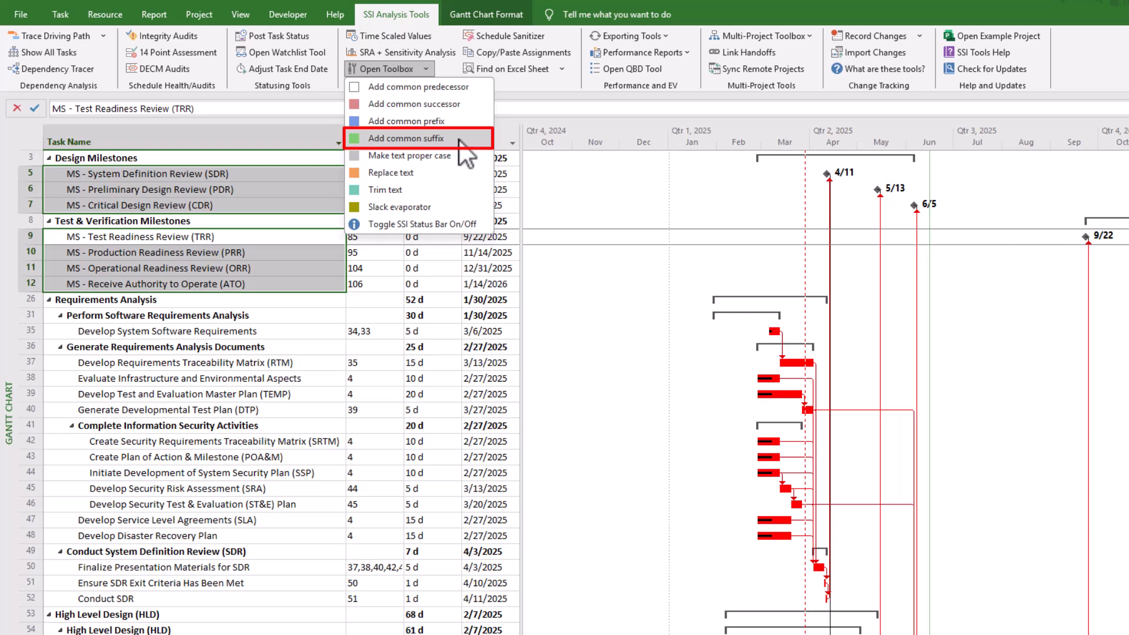
{"action": "left_click", "coordinate": [601, 267]}
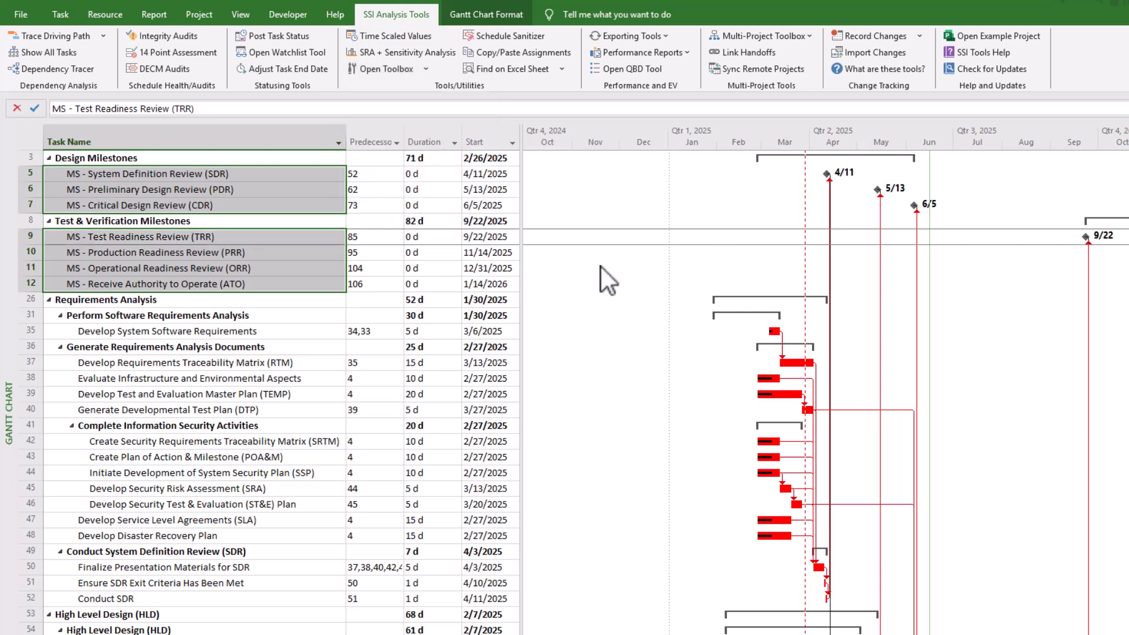
{"action": "left_click", "coordinate": [320, 338]}
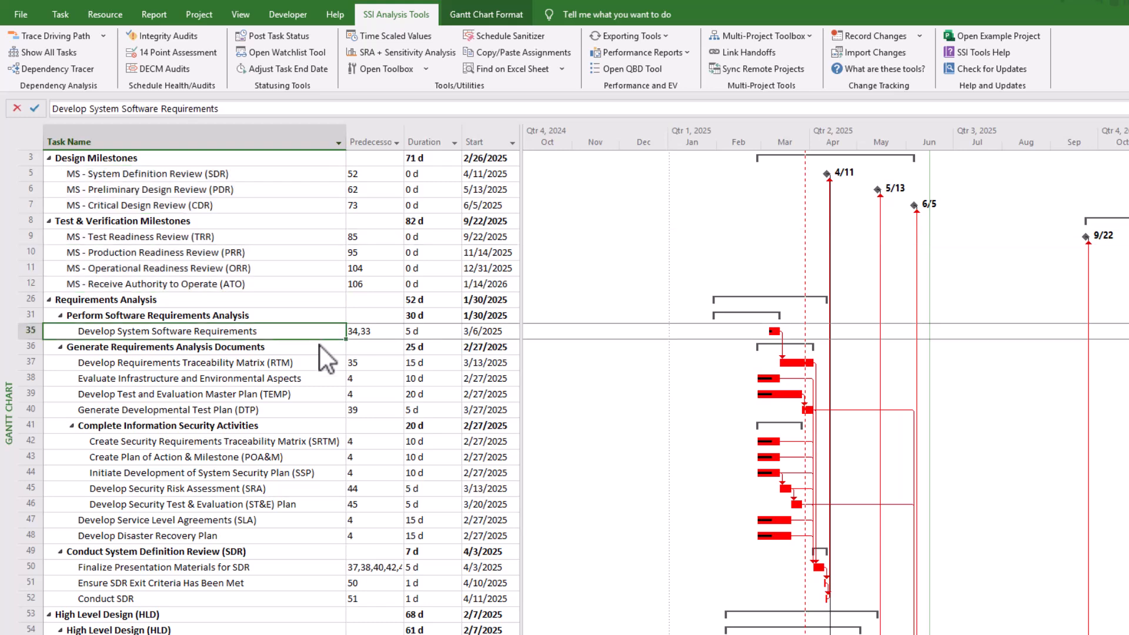
Step: Convert the names of the High Level Design tasks 55 through 58 to proper case
{"action": "scroll", "coordinate": [323, 429], "scroll_direction": "down", "scroll_amount": 7}
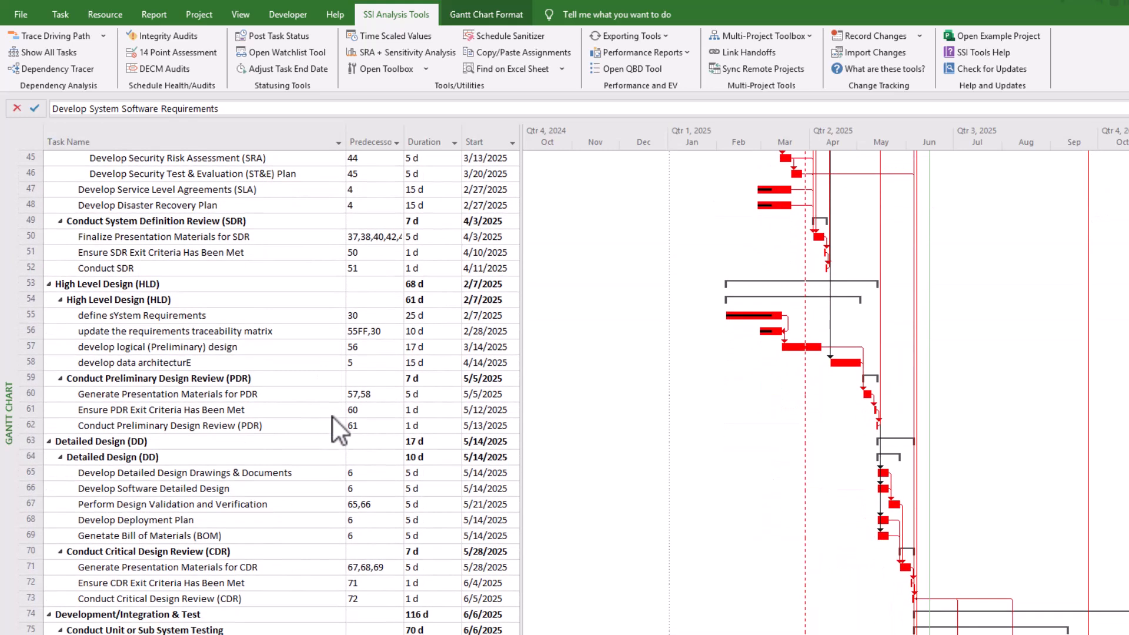
{"action": "scroll", "coordinate": [334, 414], "scroll_direction": "down", "scroll_amount": 2}
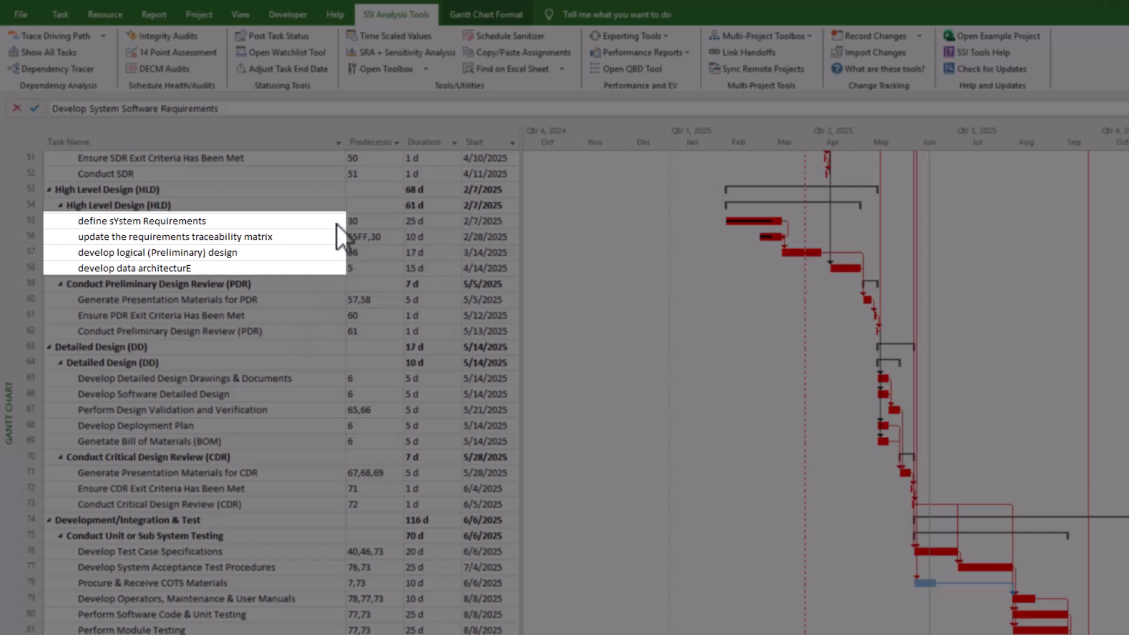
{"action": "left_click_drag", "start_coordinate": [331, 221], "coordinate": [328, 273]}
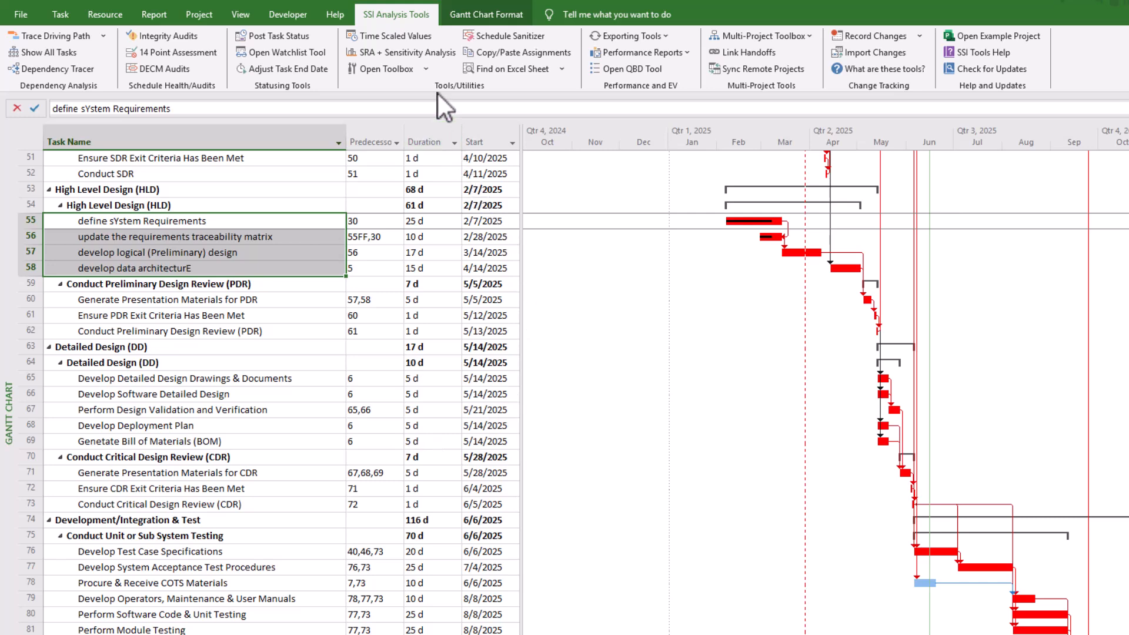
{"action": "left_click", "coordinate": [427, 68]}
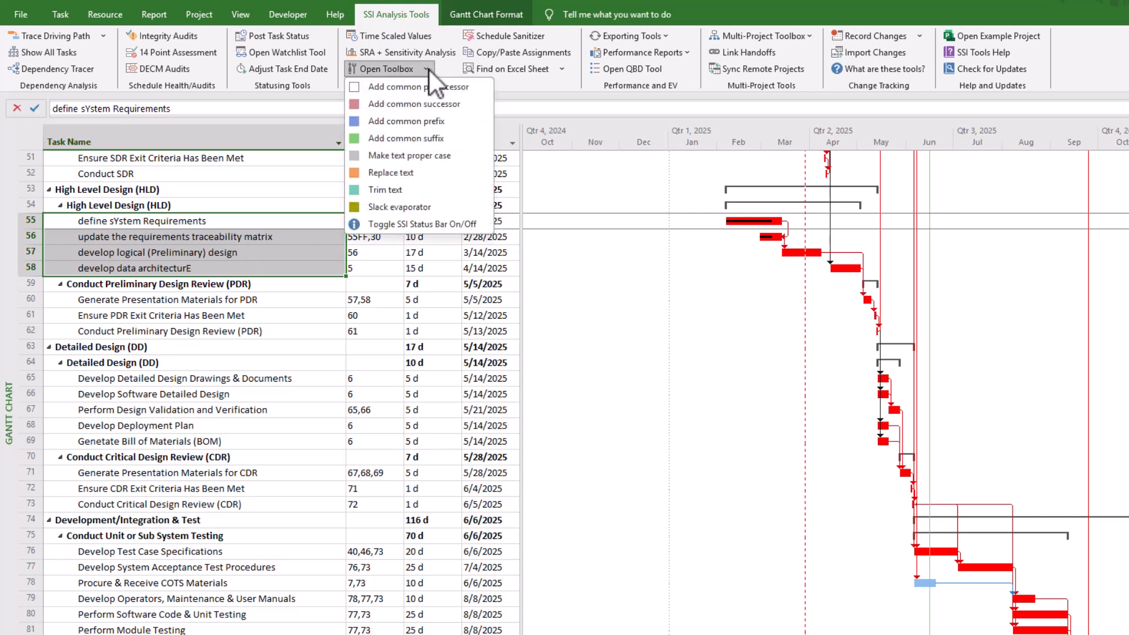
{"action": "left_click", "coordinate": [468, 156]}
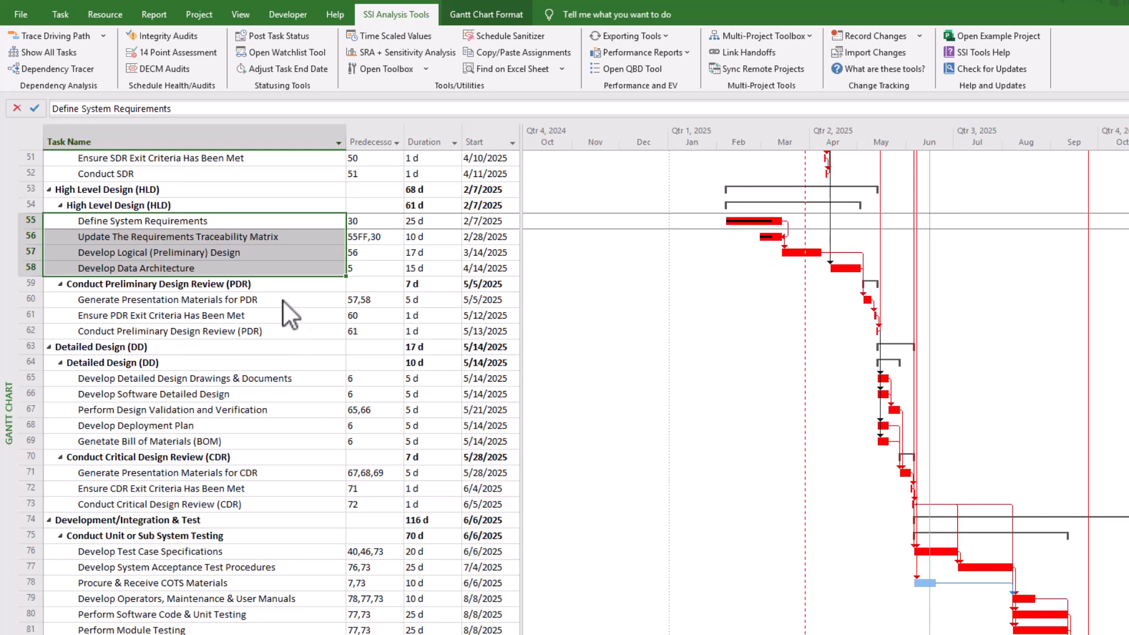
Step: Convert the names of tasks 60 through 62 under Conduct Preliminary Design Review (PDR) to proper case
{"action": "left_click_drag", "start_coordinate": [284, 301], "coordinate": [285, 333]}
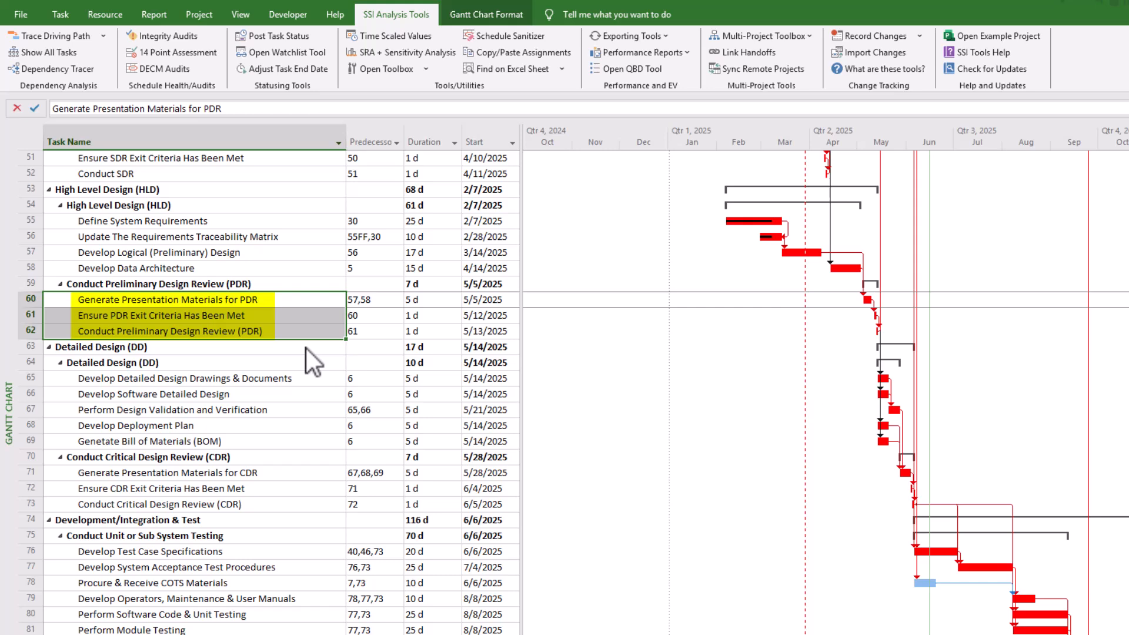
{"action": "left_click", "coordinate": [433, 68]}
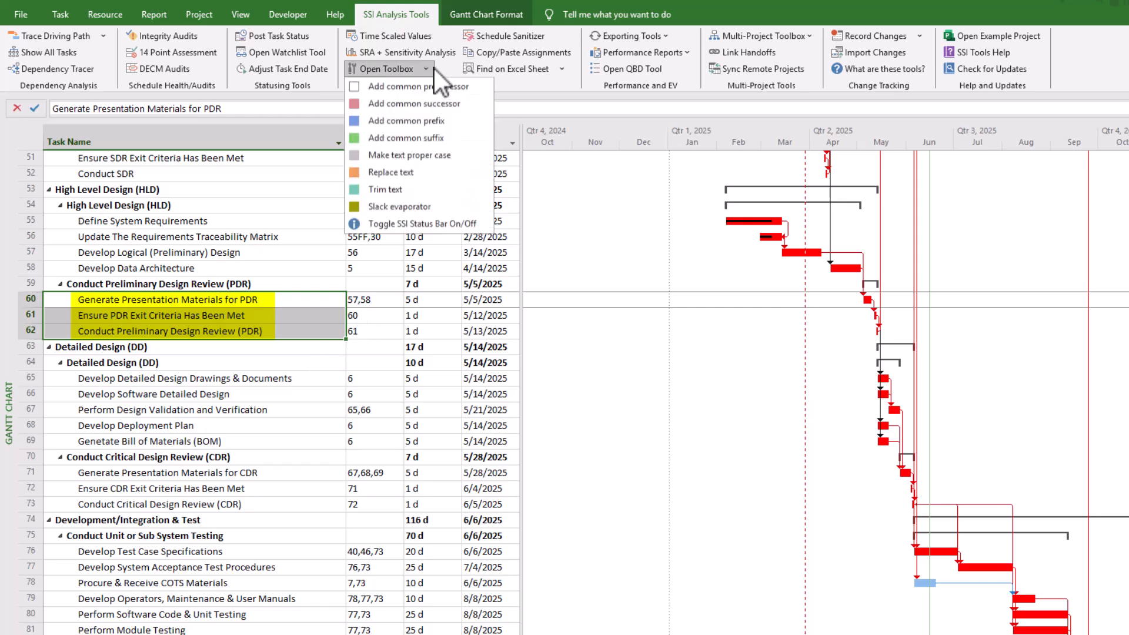
{"action": "left_click", "coordinate": [430, 161]}
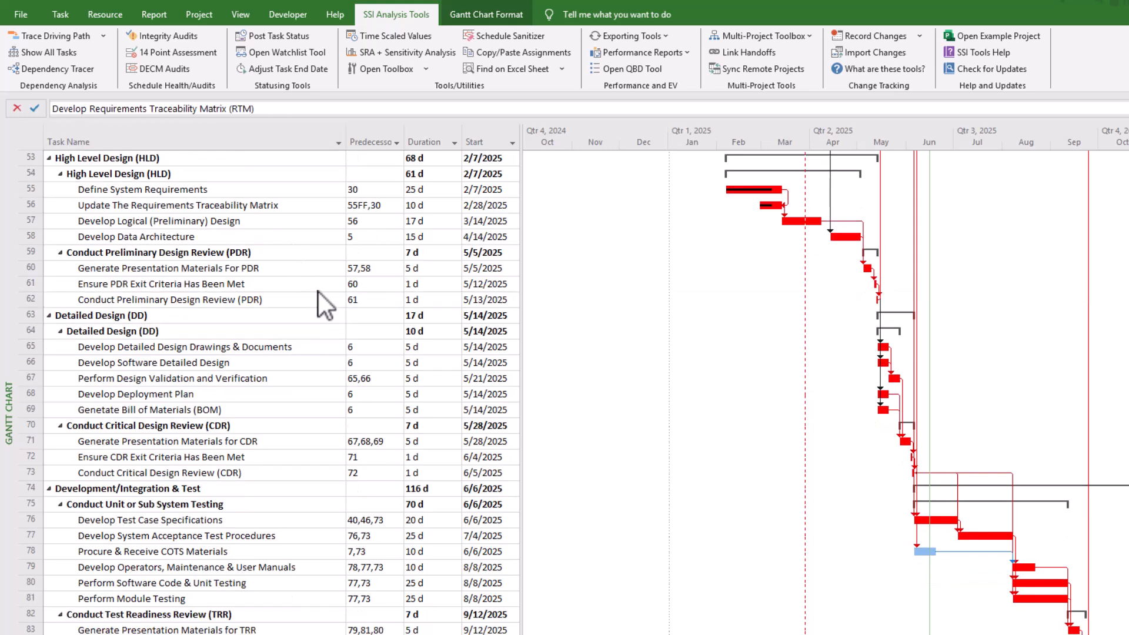
Step: Add extra spaces before the name of task 37, Develop Requirements Traceability Matrix (RTM), and after the name of task 38, Evaluate Infrastructure and Environmental Aspects
{"action": "scroll", "coordinate": [319, 291], "scroll_direction": "up", "scroll_amount": 6}
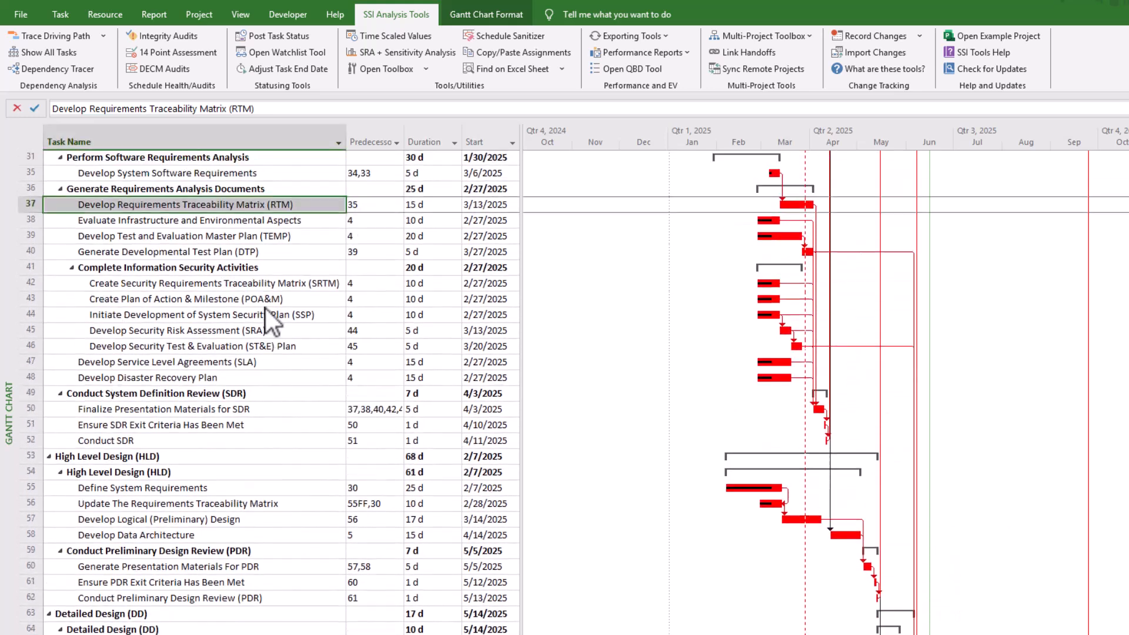
{"action": "scroll", "coordinate": [266, 309], "scroll_direction": "up", "scroll_amount": 2}
{"action": "left_click", "coordinate": [165, 301]}
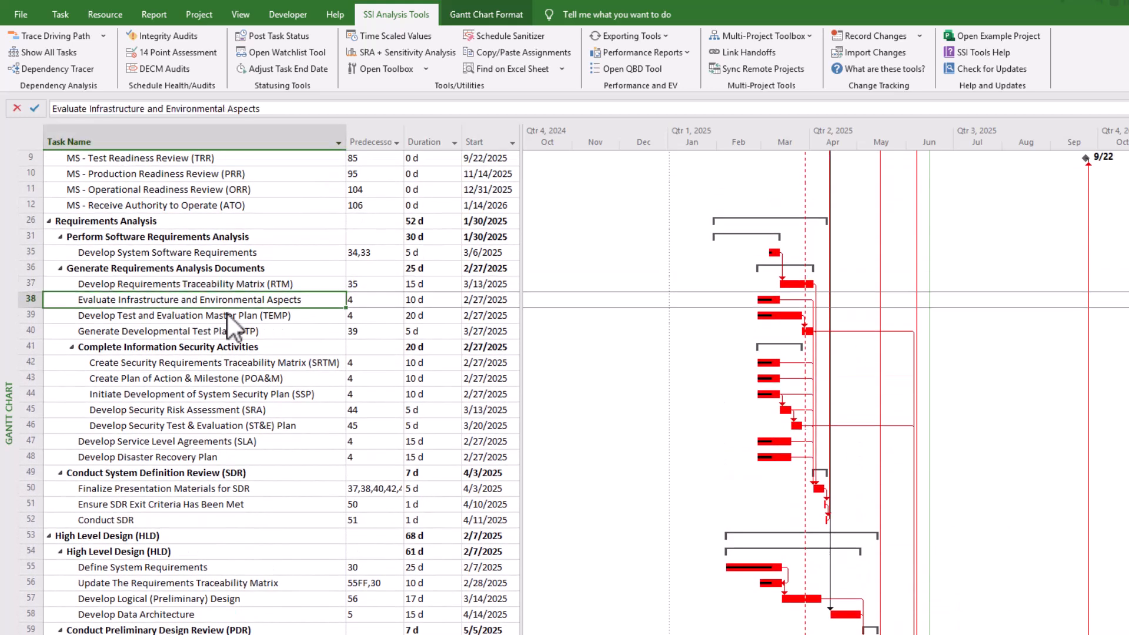
{"action": "left_click", "coordinate": [306, 287]}
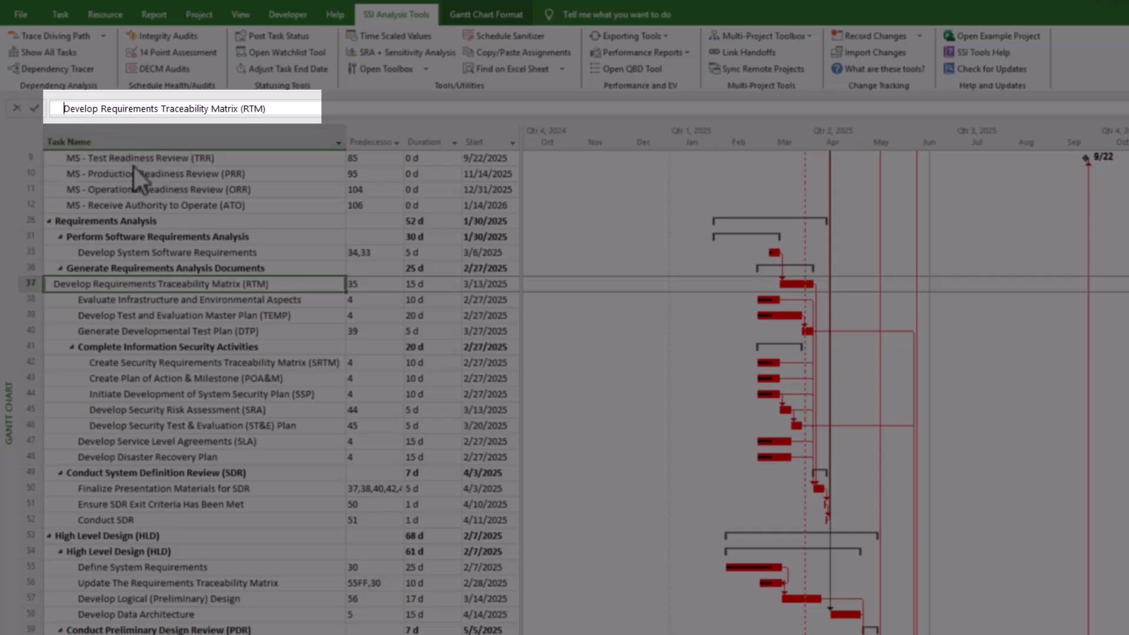
{"action": "key", "text": "Return"}
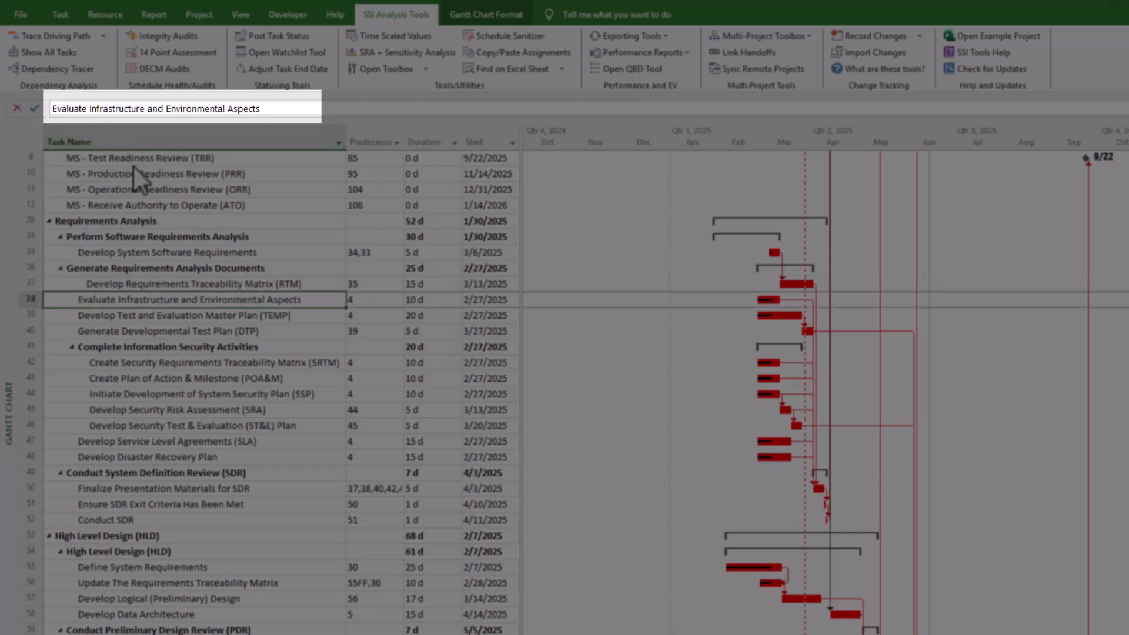
{"action": "left_click", "coordinate": [317, 115]}
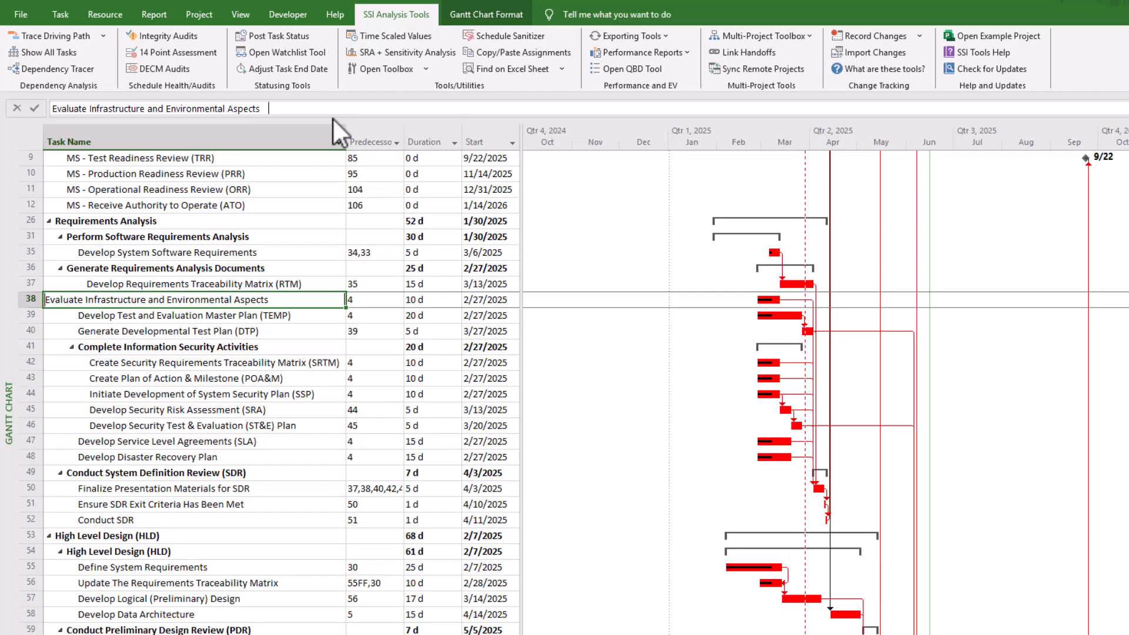
{"action": "key", "text": "Return"}
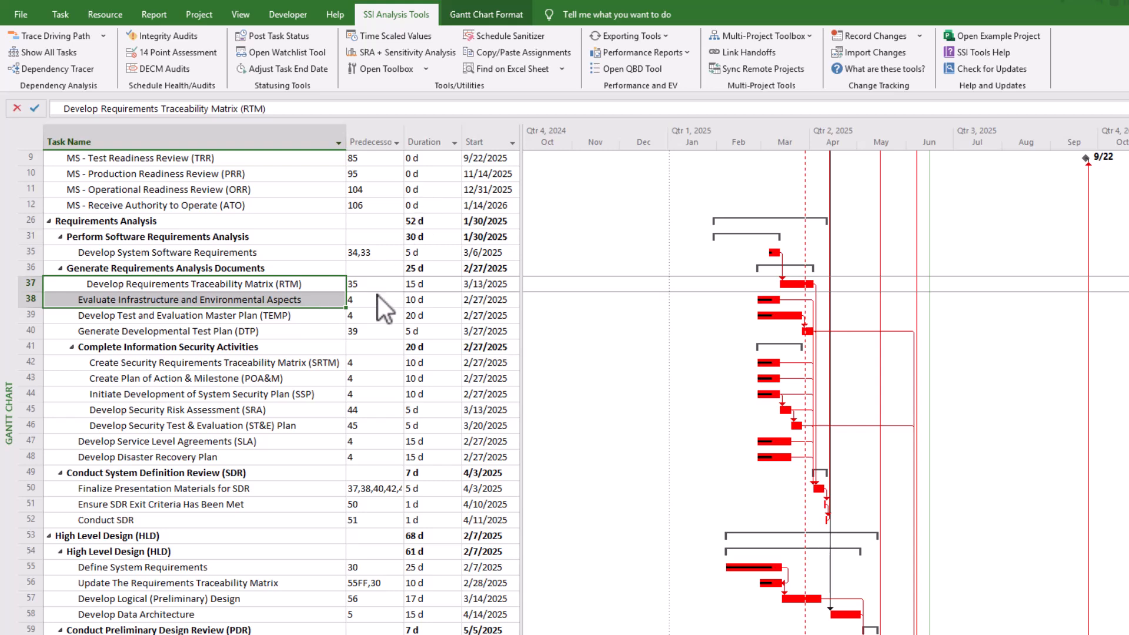
Step: Trim the leading and trailing spaces from the names of tasks 37 and 38, and check both names for leftover spaces
{"action": "left_click", "coordinate": [427, 69]}
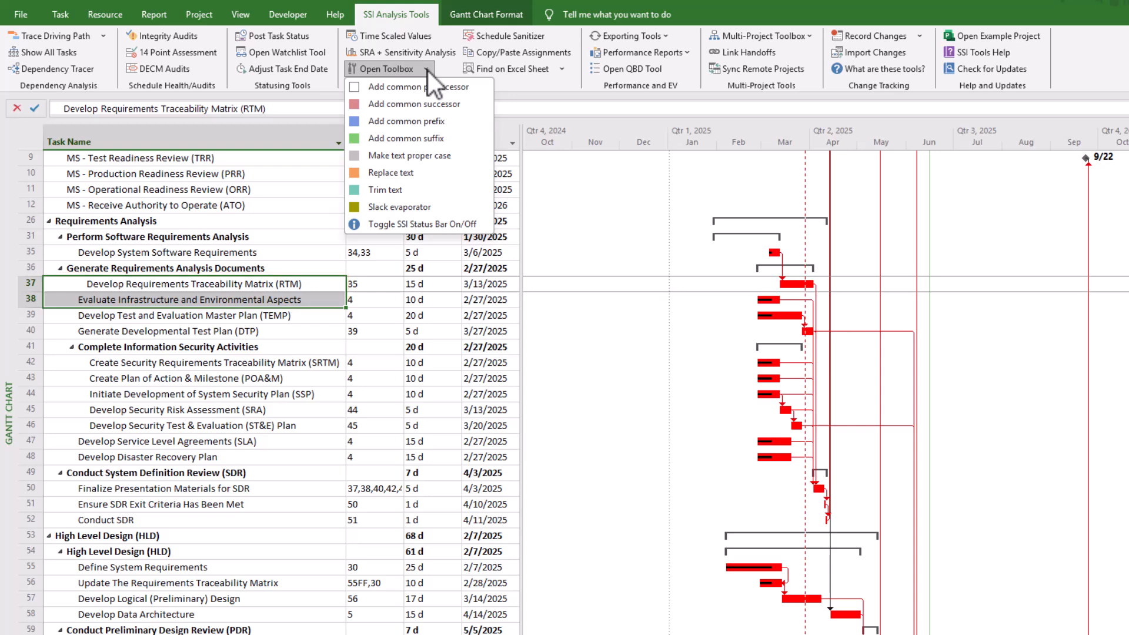
{"action": "left_click", "coordinate": [410, 190]}
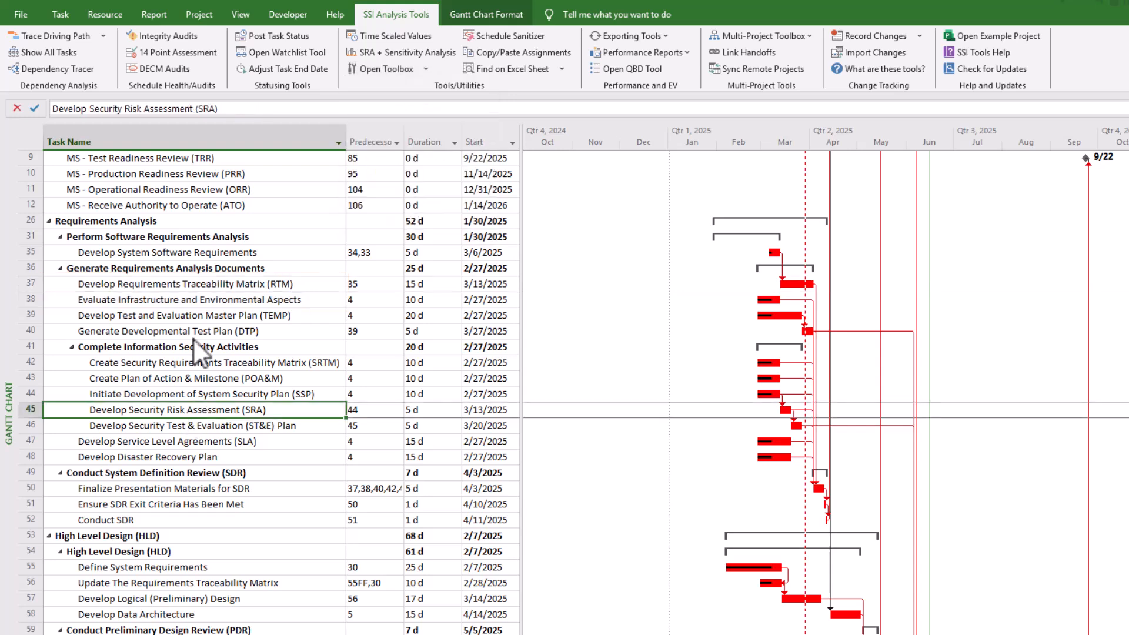
{"action": "left_click", "coordinate": [202, 281]}
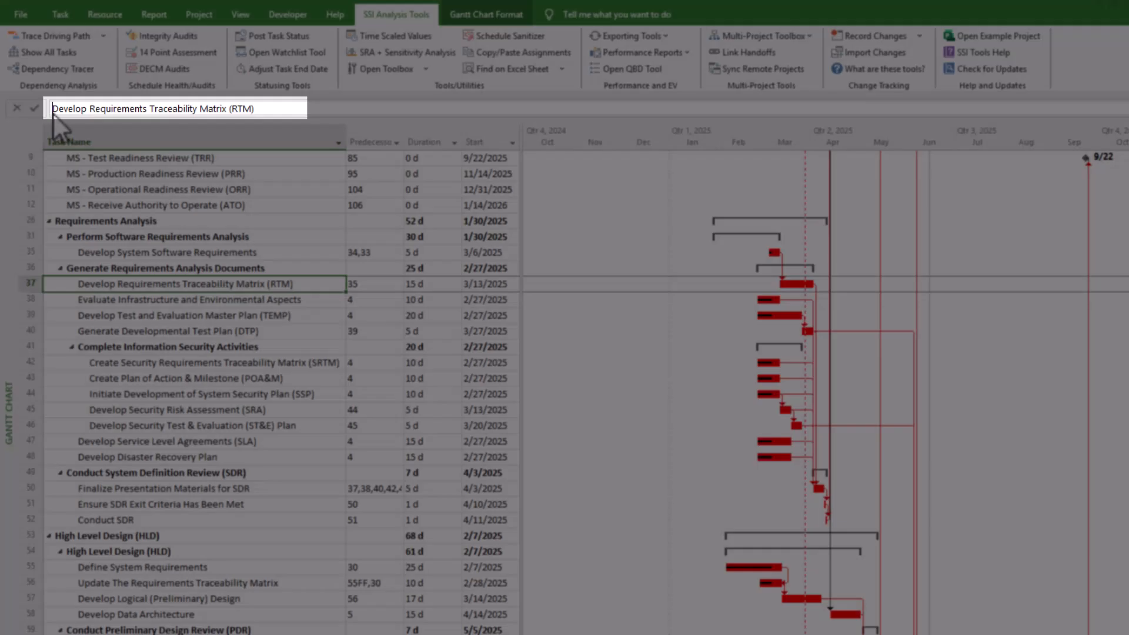
{"action": "left_click", "coordinate": [140, 300]}
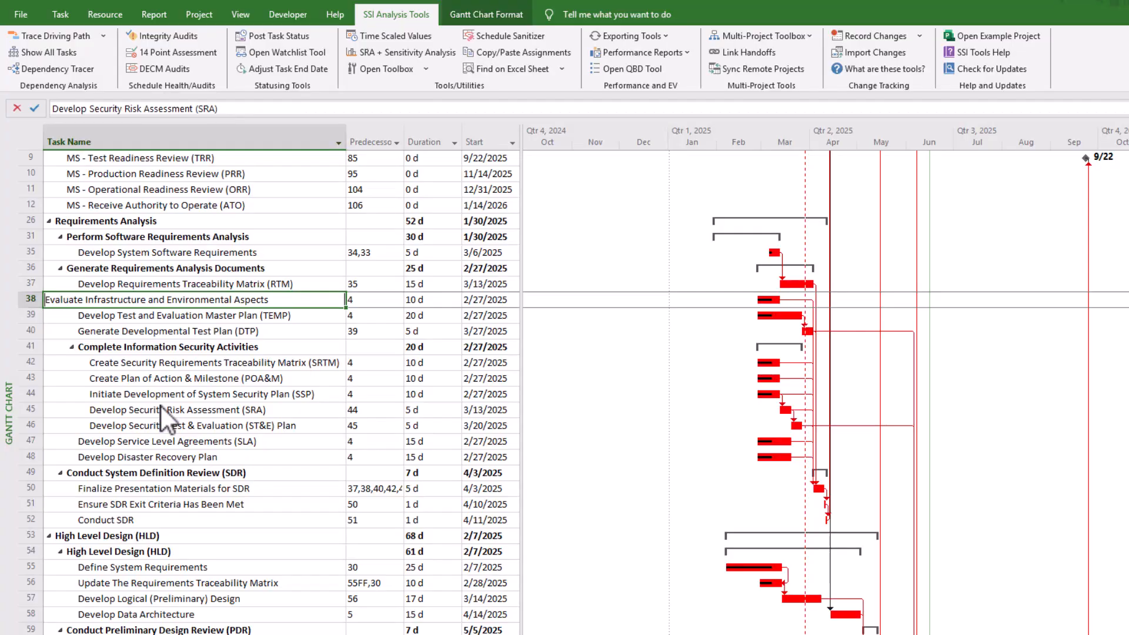
{"action": "left_click", "coordinate": [161, 409]}
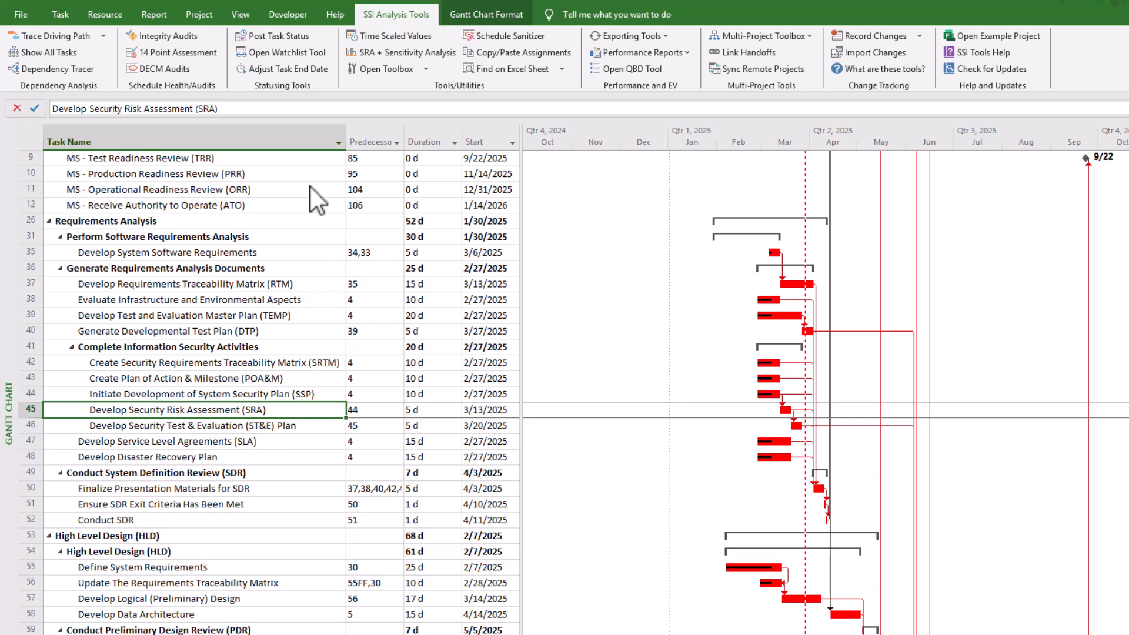
Step: Trim the text of the entire Task Name column to remove extra spaces from every task name in the schedule
{"action": "left_click", "coordinate": [307, 138]}
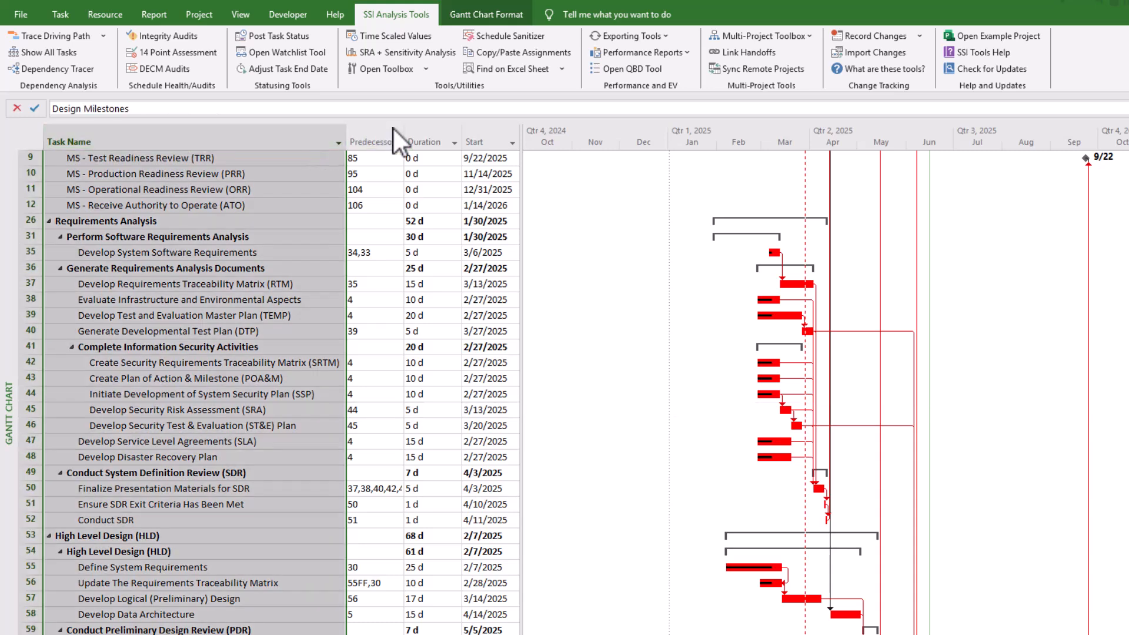
{"action": "left_click", "coordinate": [427, 68]}
{"action": "left_click", "coordinate": [405, 191]}
{"action": "left_click", "coordinate": [304, 220]}
{"action": "scroll", "coordinate": [872, 346], "scroll_direction": "up", "scroll_amount": 2}
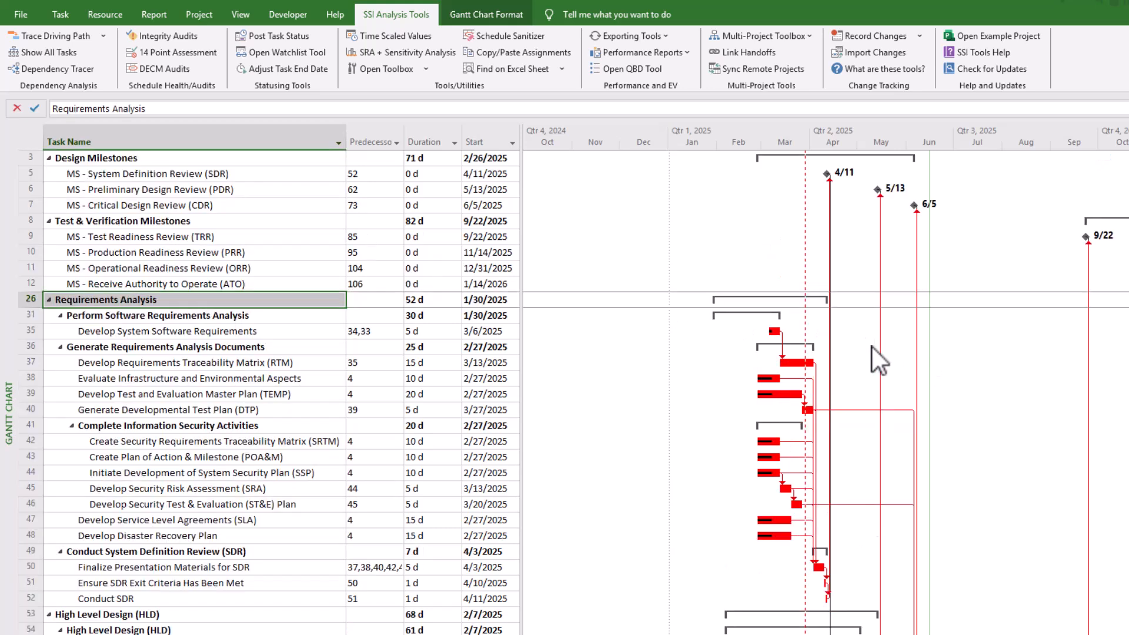